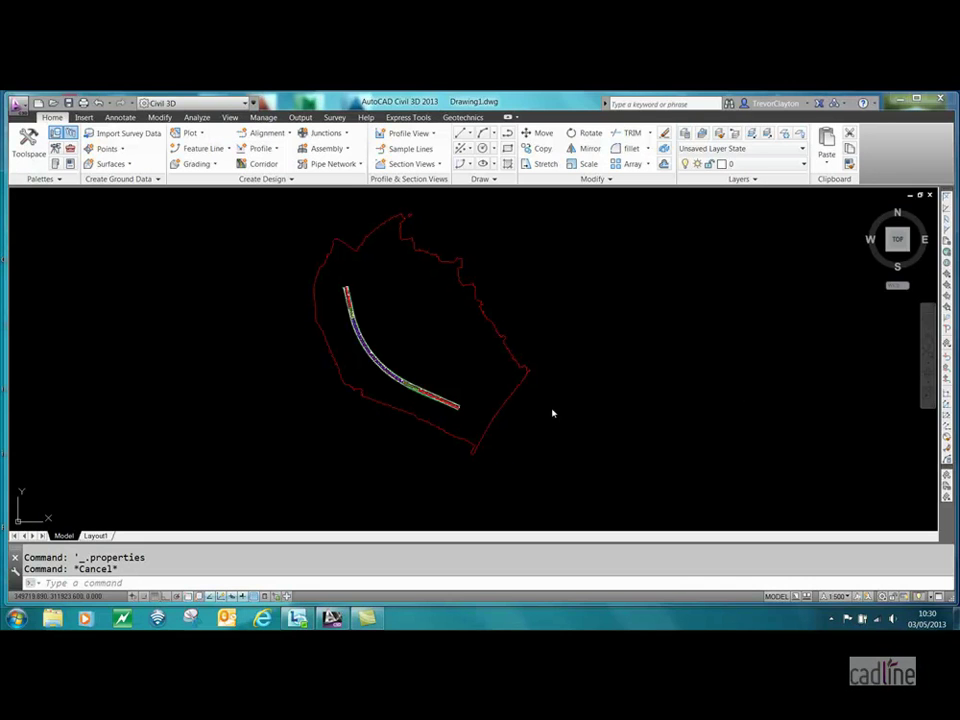
pyautogui.scroll(4, 326, 343)
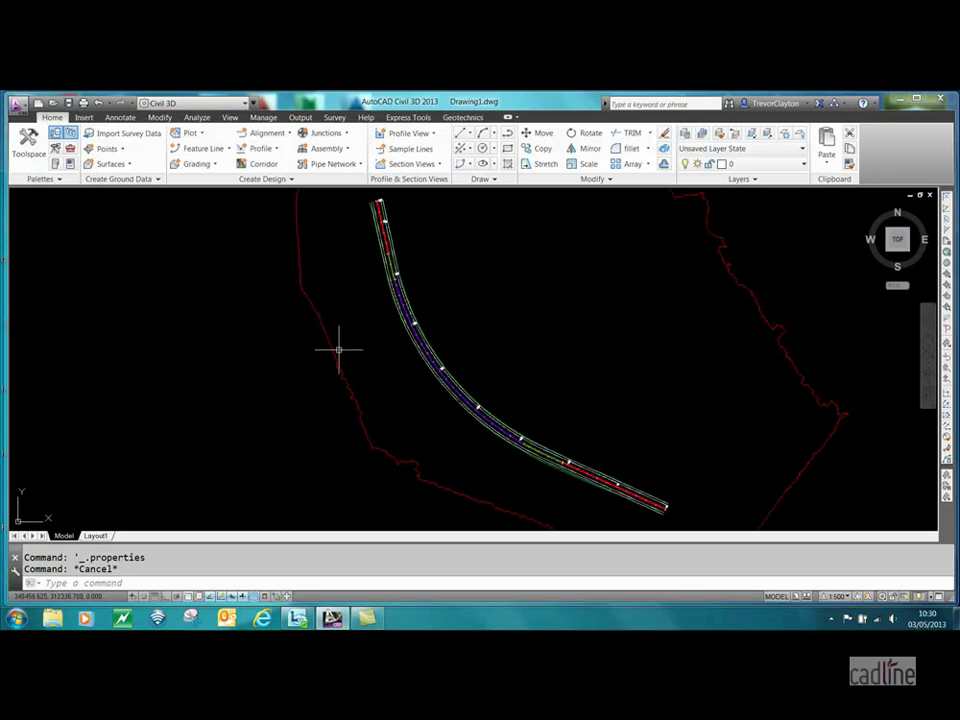
pyautogui.scroll(4, 400, 330)
pyautogui.moveTo(381, 278); pyautogui.dragTo(366, 396, button='middle')
pyautogui.scroll(-5, 343, 386)
pyautogui.scroll(-2, 366, 396)
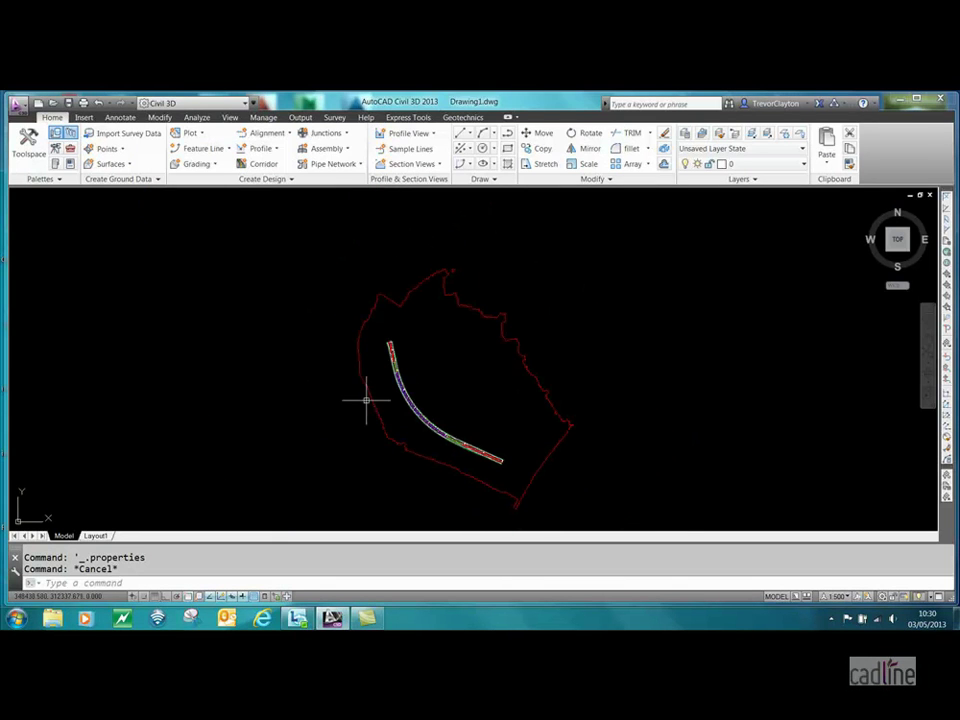
# Step: Show the Toolspace and set the EXISTING GROUND surface's style to Triangulation
pyautogui.click(28, 142)
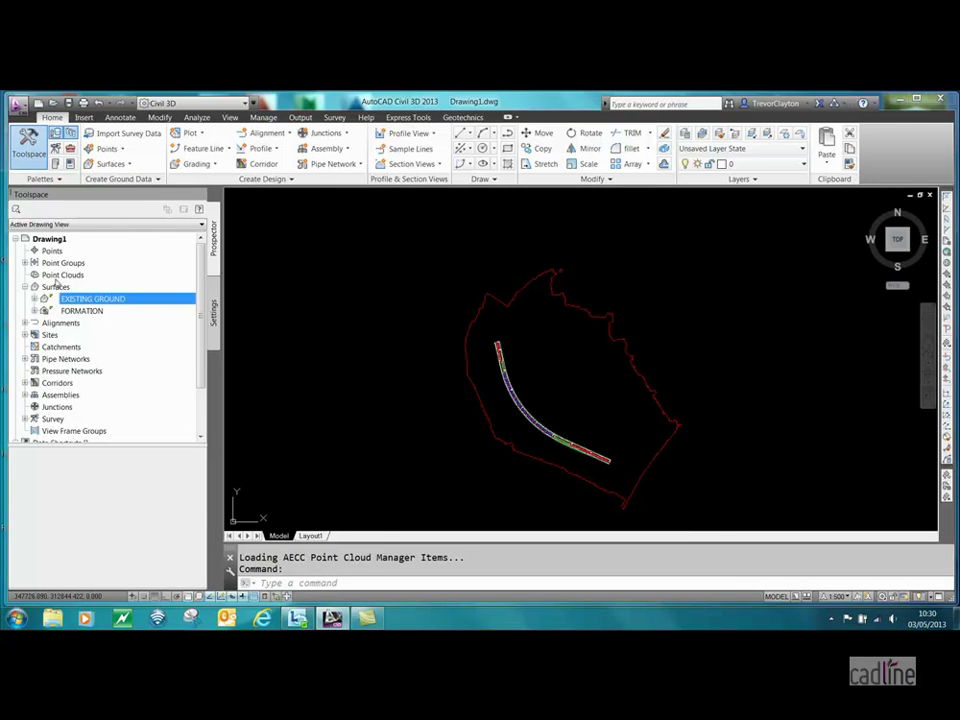
pyautogui.rightClick(105, 298)
pyautogui.click(140, 301)
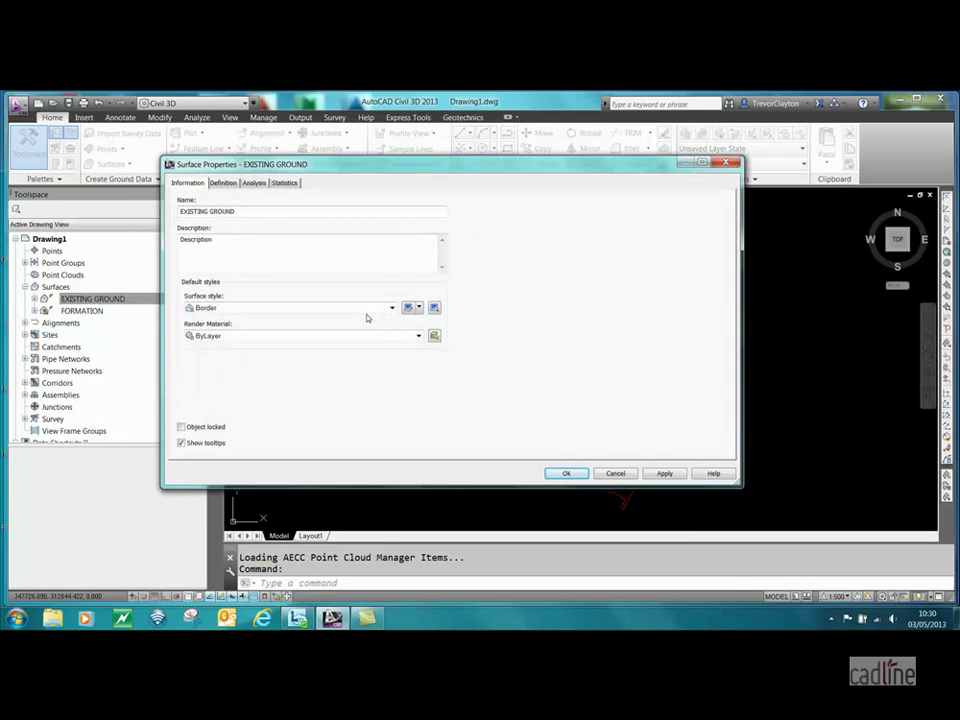
pyautogui.click(233, 310)
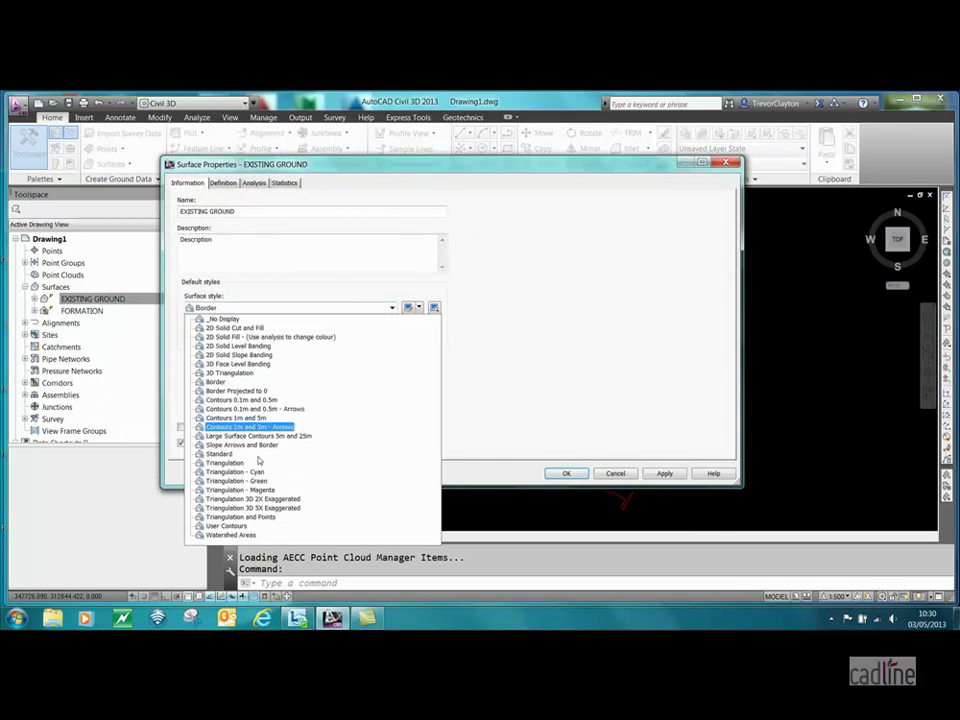
pyautogui.click(228, 467)
pyautogui.click(563, 474)
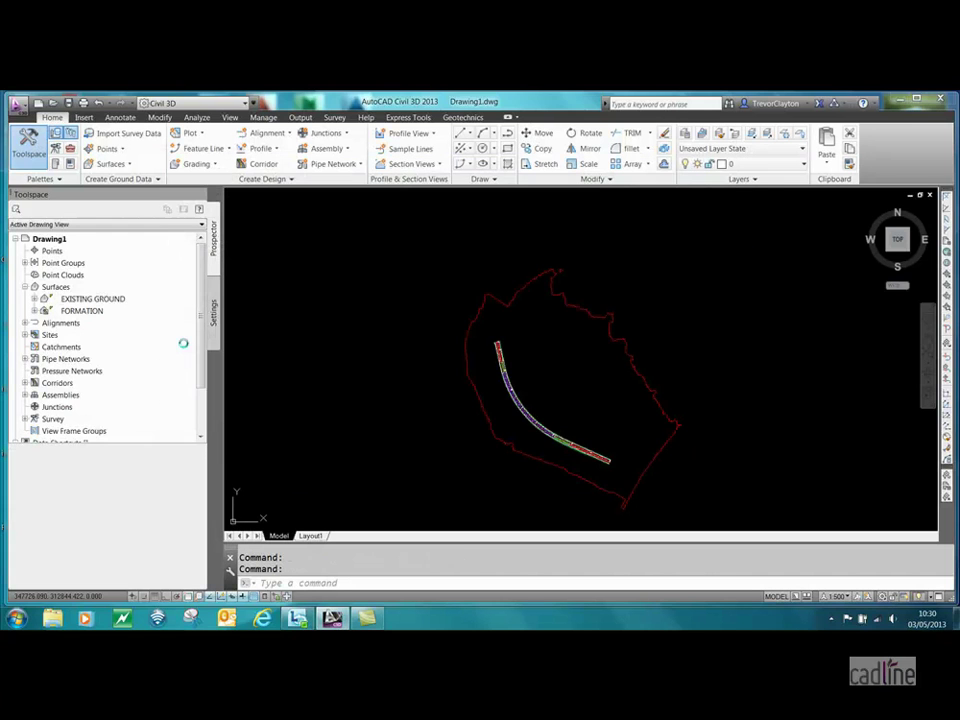
# Step: Set the FORMATION surface's style to Triangulation - Green
pyautogui.rightClick(100, 311)
pyautogui.click(133, 316)
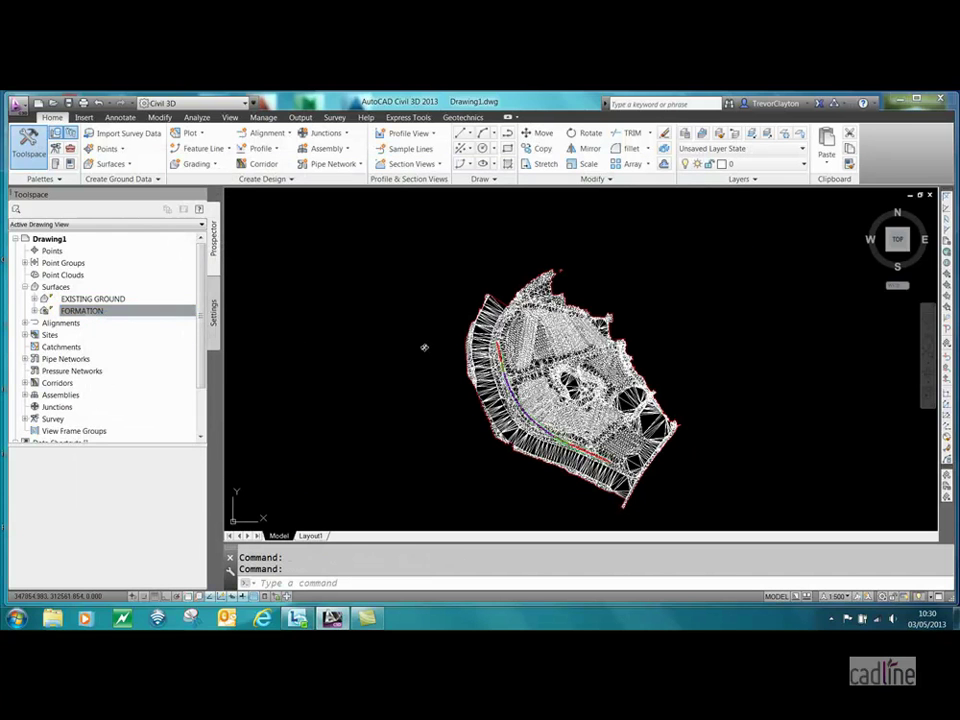
pyautogui.click(238, 308)
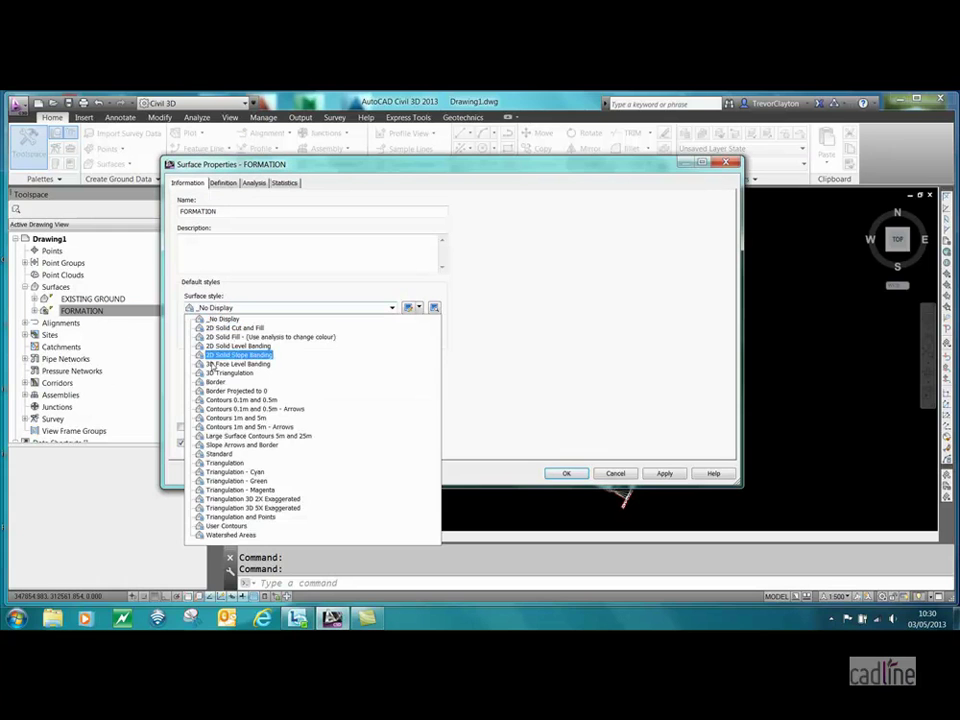
pyautogui.click(262, 480)
pyautogui.click(565, 473)
pyautogui.scroll(3, 420, 330)
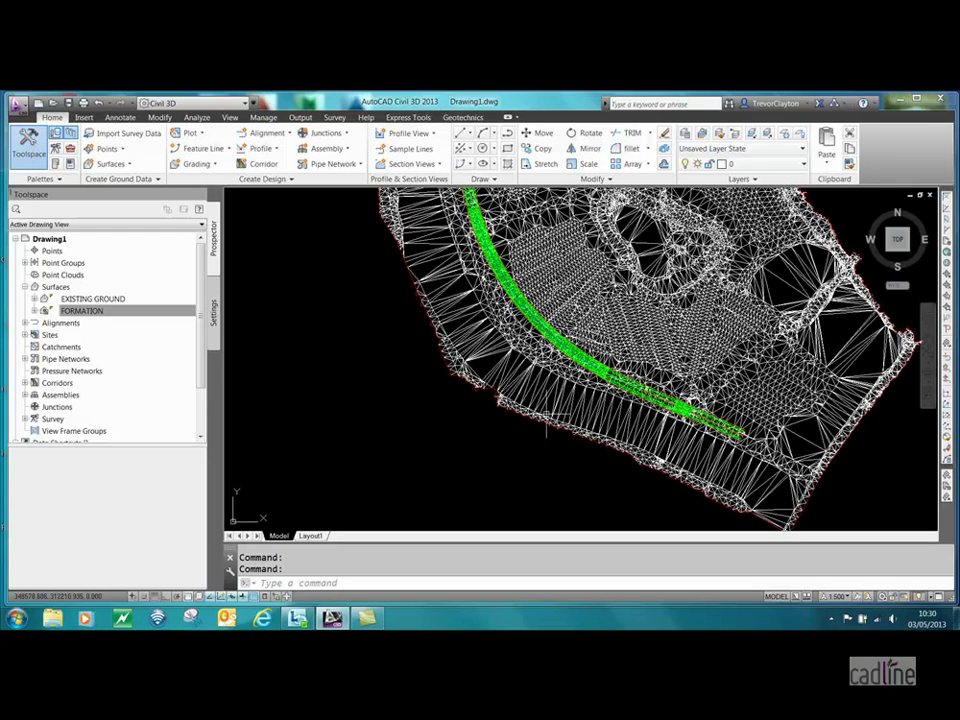
pyautogui.scroll(1, 473, 393)
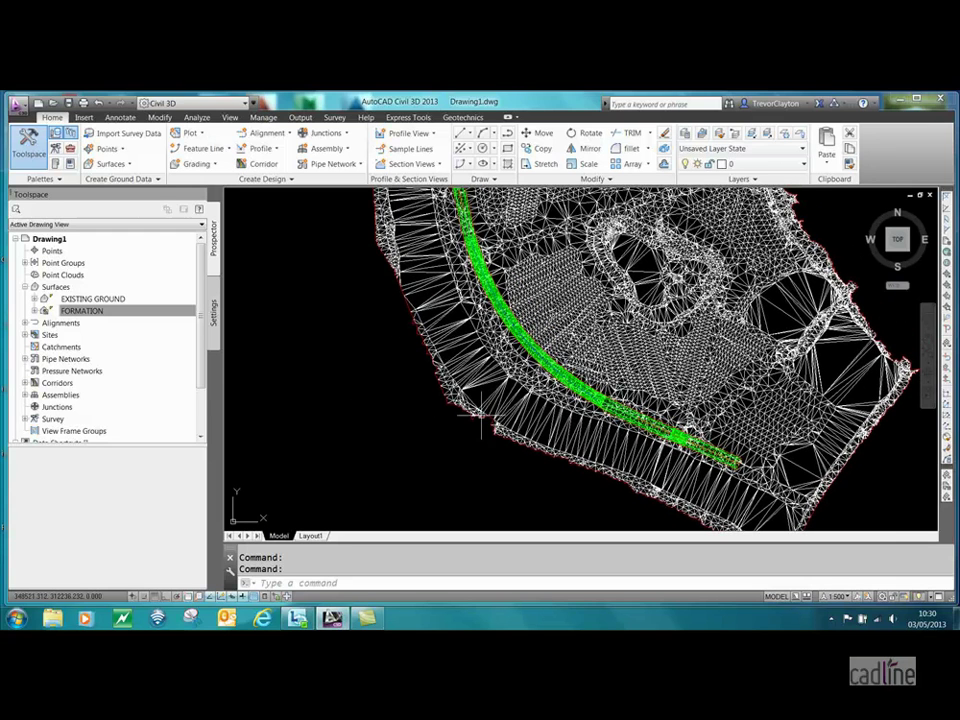
# Step: Start a new surface named FORMATION VOLUME and set its type to Triangulation volume surface
pyautogui.rightClick(60, 287)
pyautogui.click(120, 290)
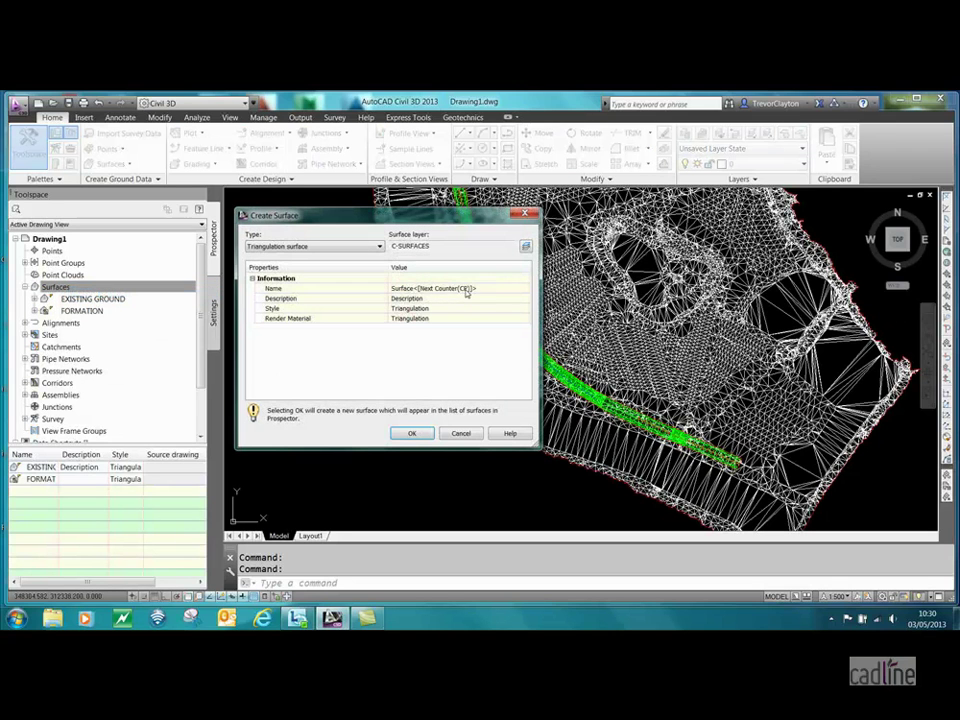
pyautogui.click(467, 290)
pyautogui.write('FORMATION VOLUME')
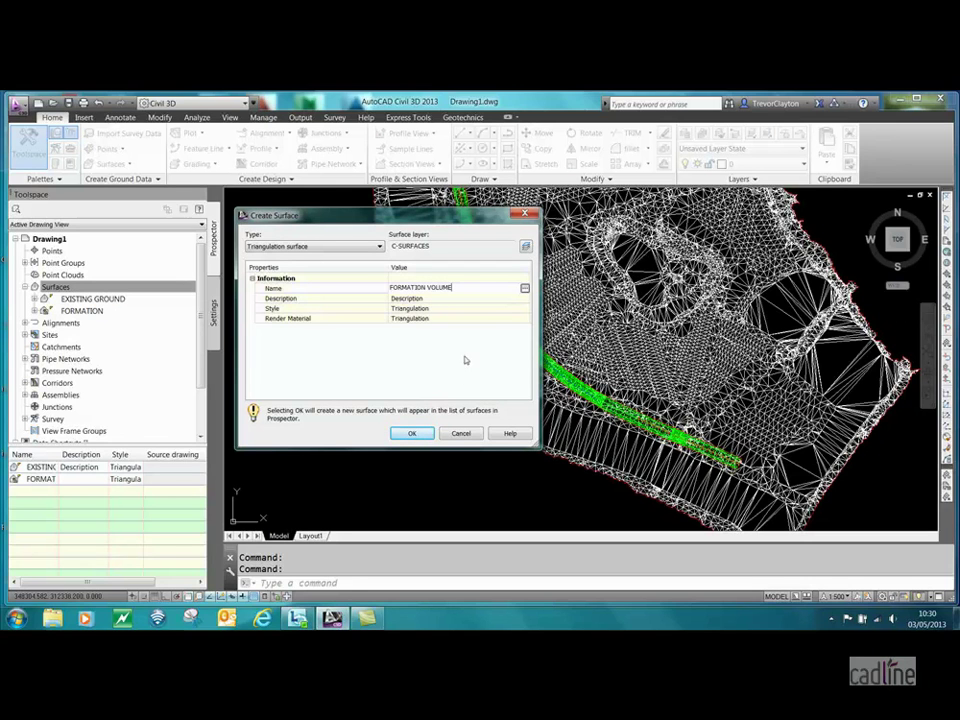
pyautogui.click(379, 246)
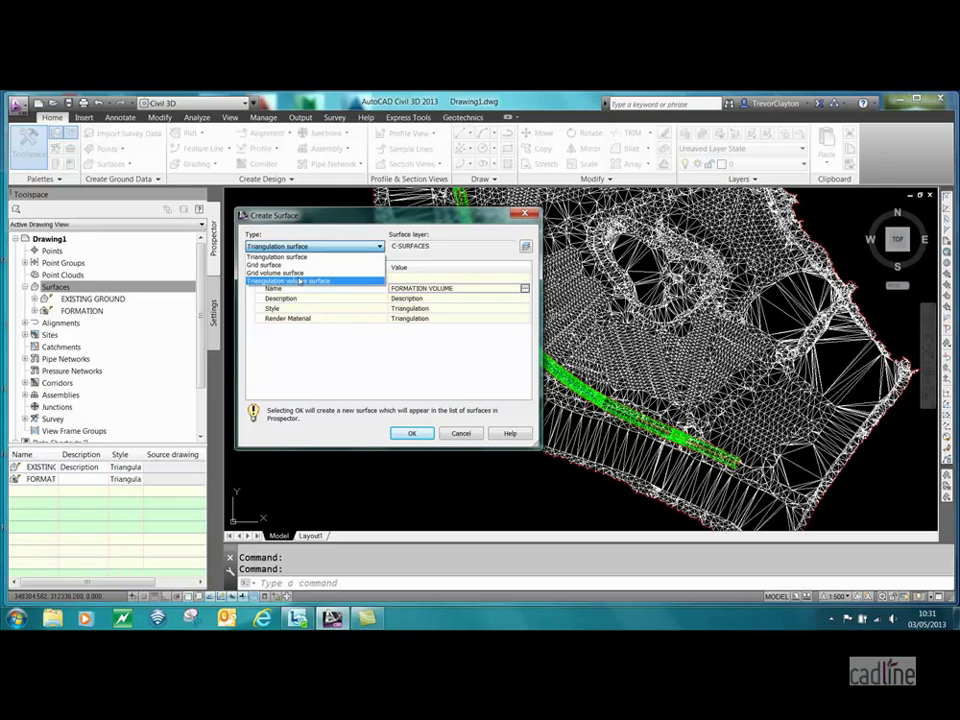
pyautogui.click(317, 282)
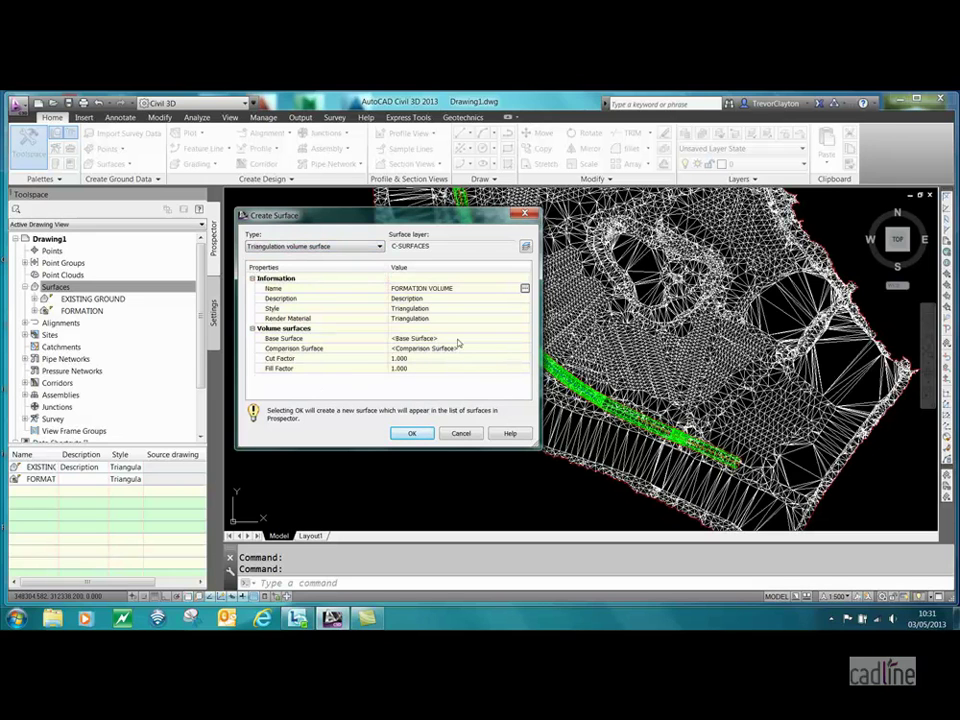
# Step: Assign EXISTING GROUND as the base surface and FORMATION as the comparison surface, and create the volume surface
pyautogui.click(500, 339)
pyautogui.click(525, 338)
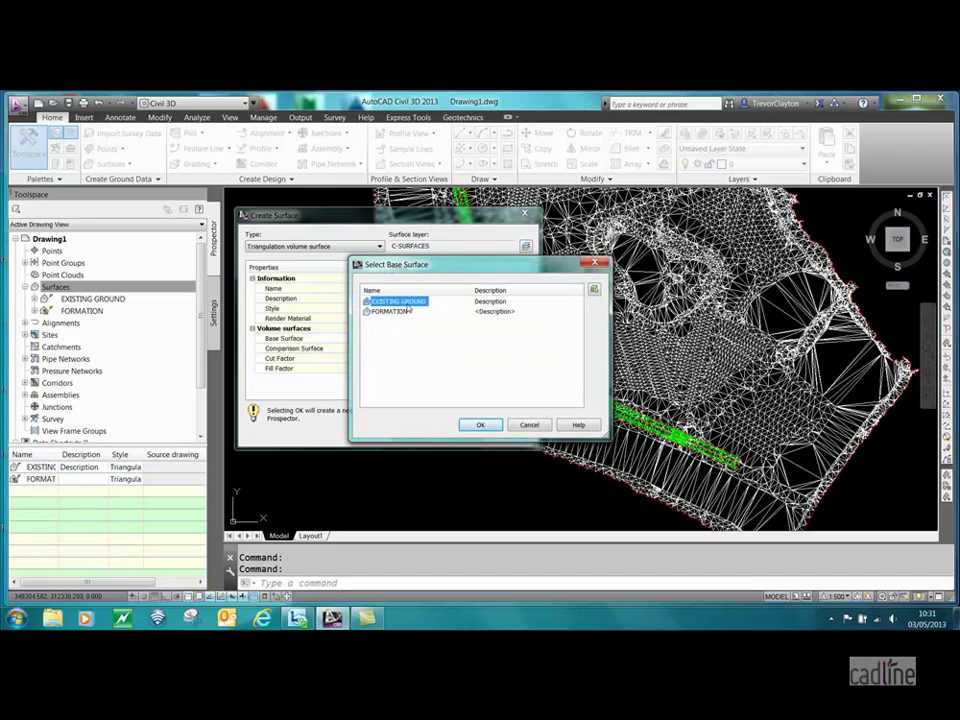
pyautogui.click(480, 424)
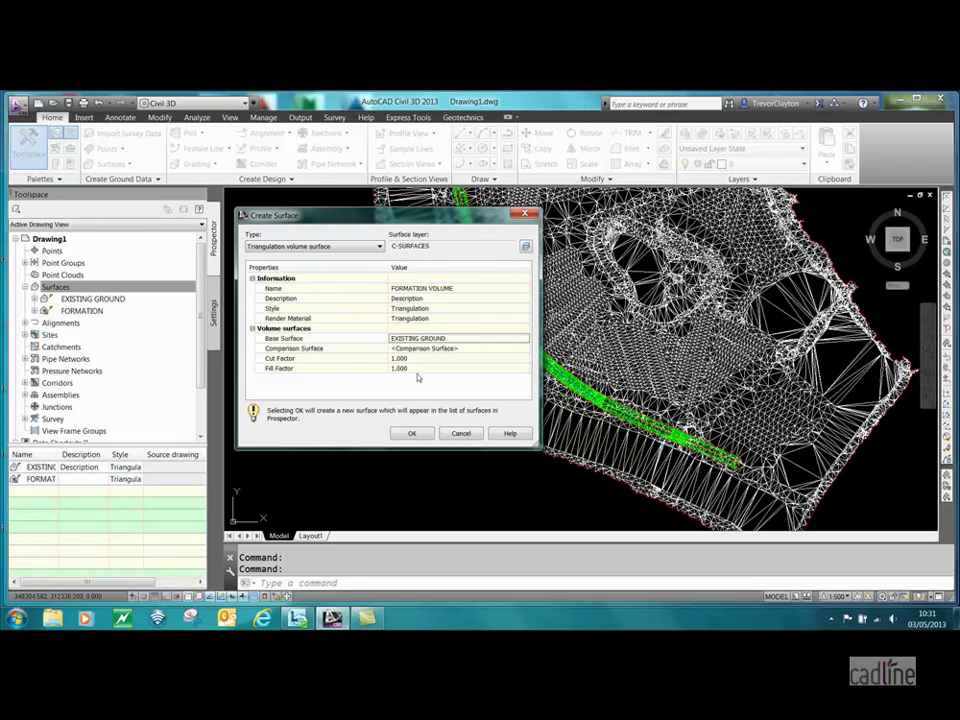
pyautogui.click(496, 348)
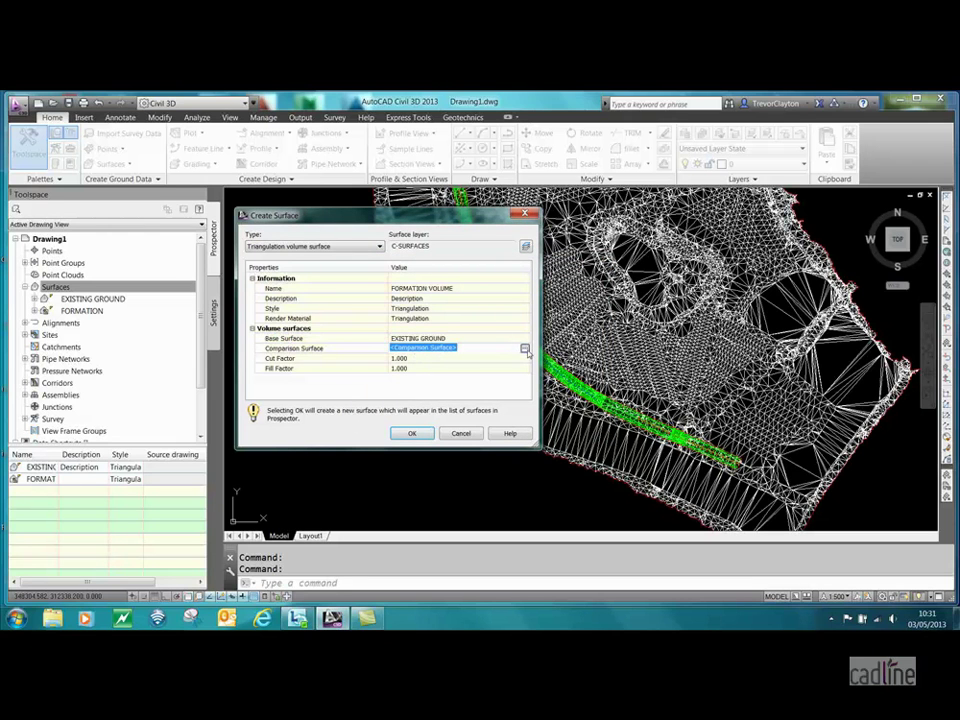
pyautogui.click(525, 348)
pyautogui.click(390, 312)
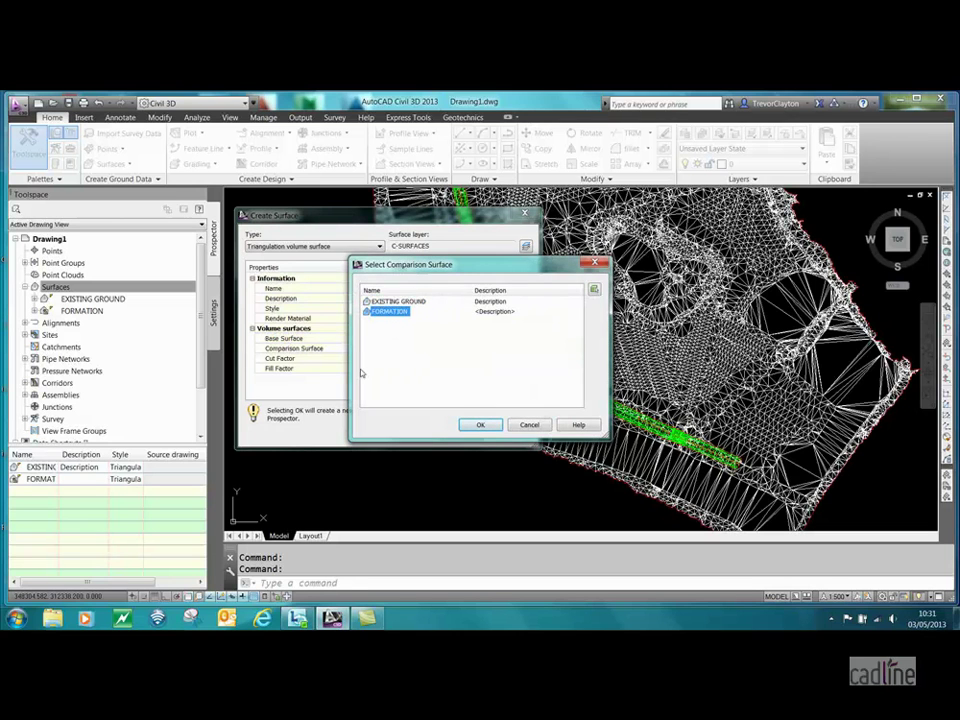
pyautogui.click(478, 425)
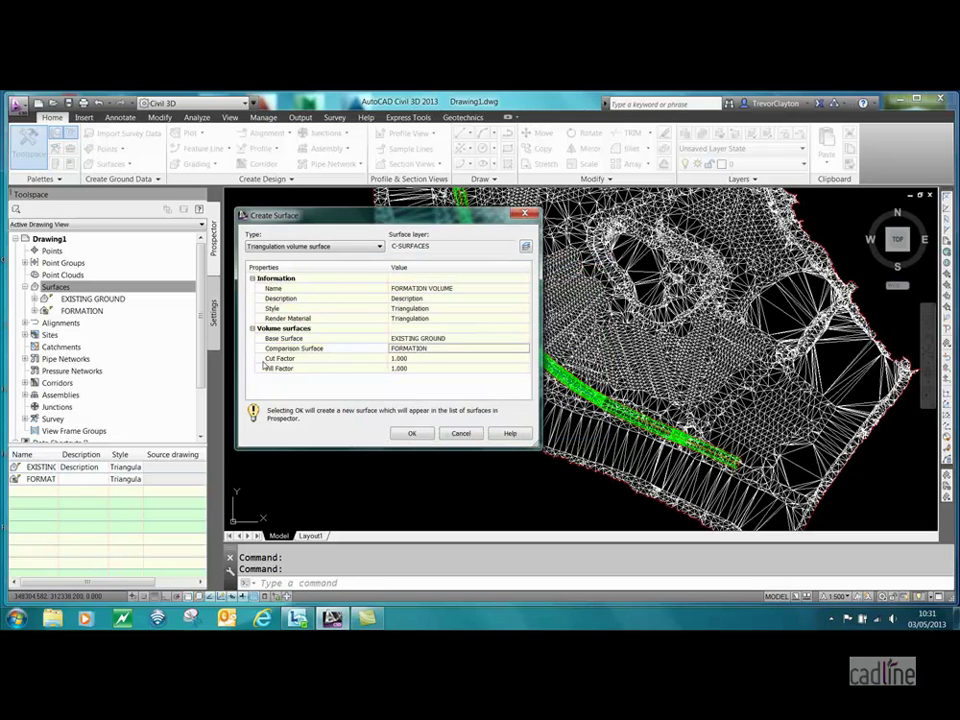
pyautogui.click(412, 435)
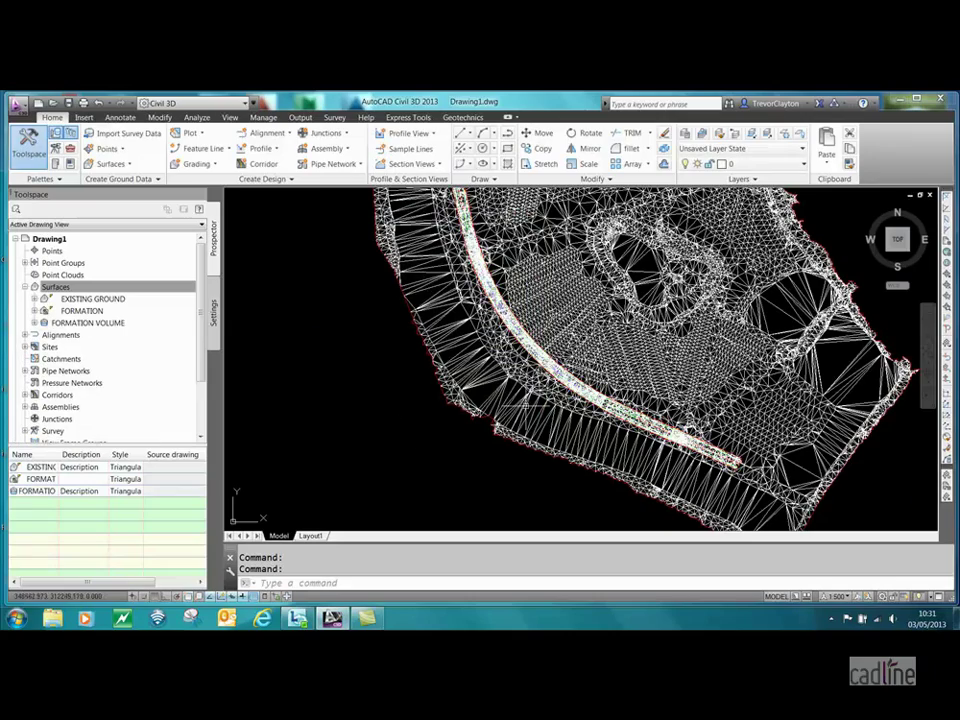
# Step: Inspect the new volume surface along the road and review the volume statistics in FORMATION VOLUME's surface properties
pyautogui.scroll(10, 487, 331)
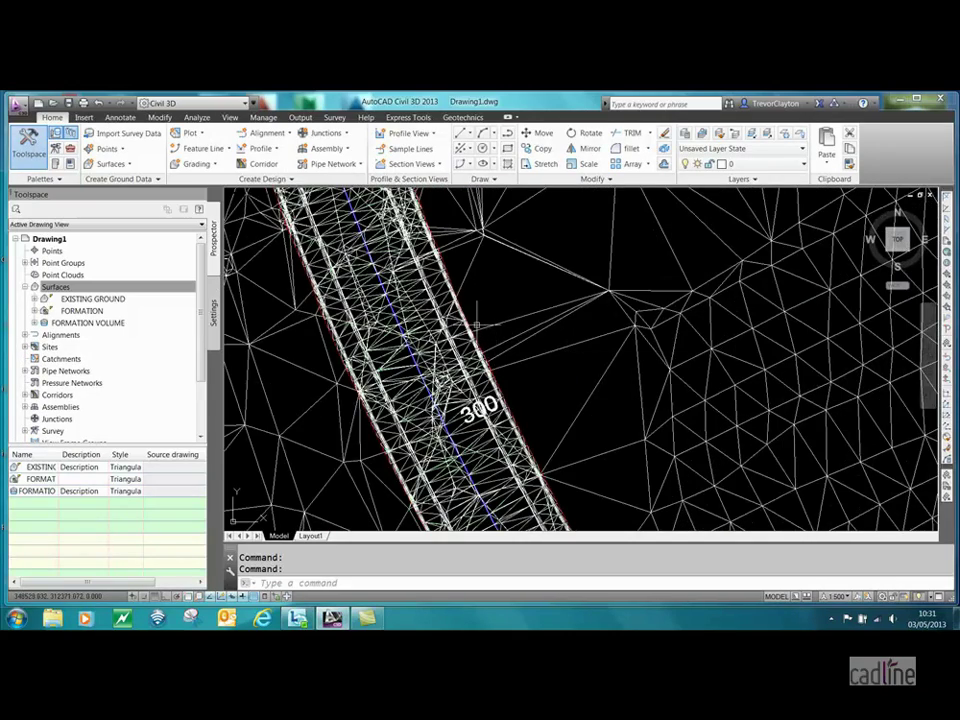
pyautogui.moveTo(494, 341); pyautogui.dragTo(563, 320, button='middle')
pyautogui.scroll(-2, 563, 320)
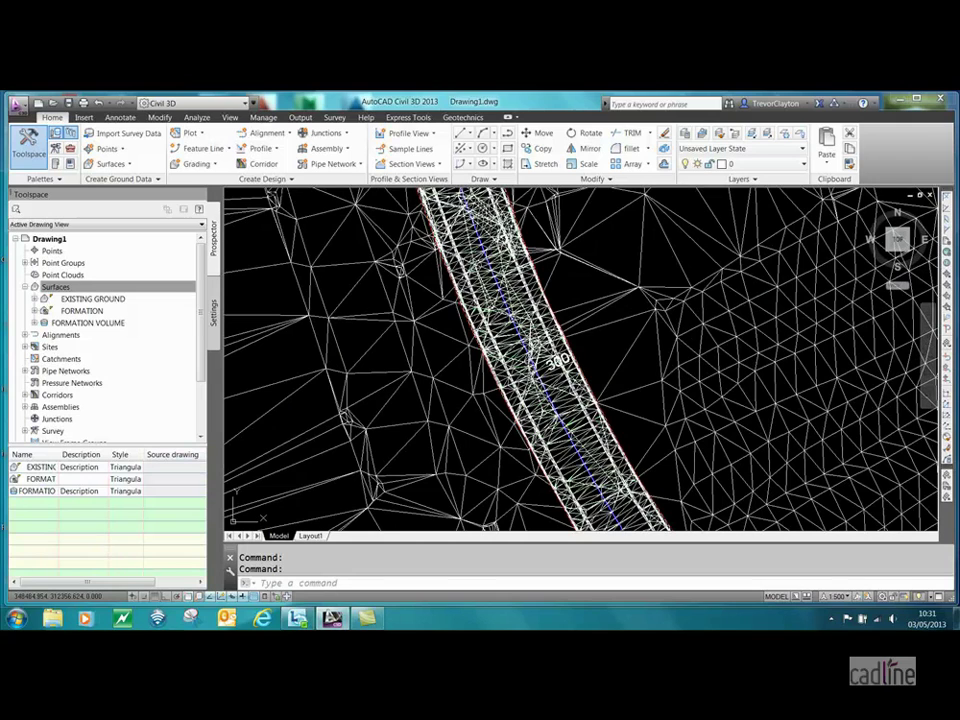
pyautogui.scroll(-3, 278, 300)
pyautogui.scroll(-3, 514, 236)
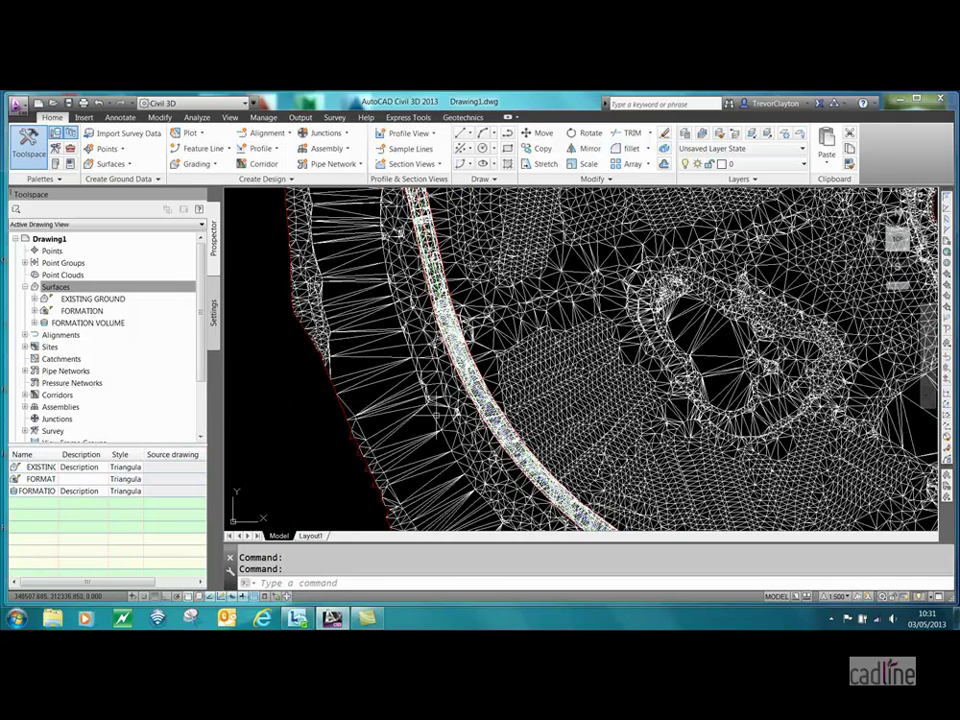
pyautogui.rightClick(78, 322)
pyautogui.click(125, 326)
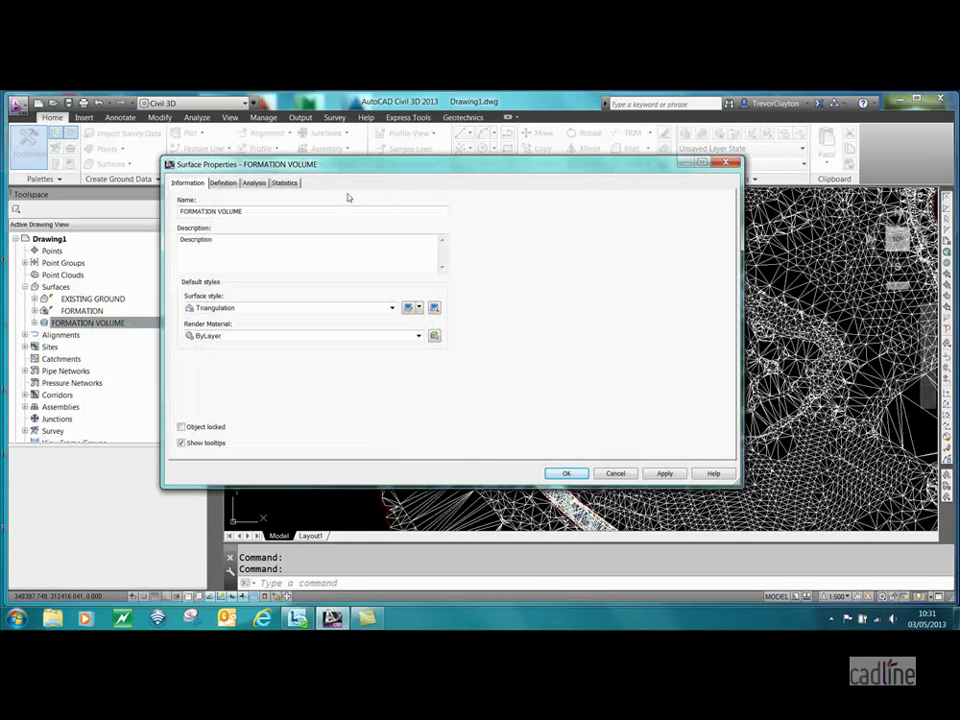
pyautogui.click(284, 183)
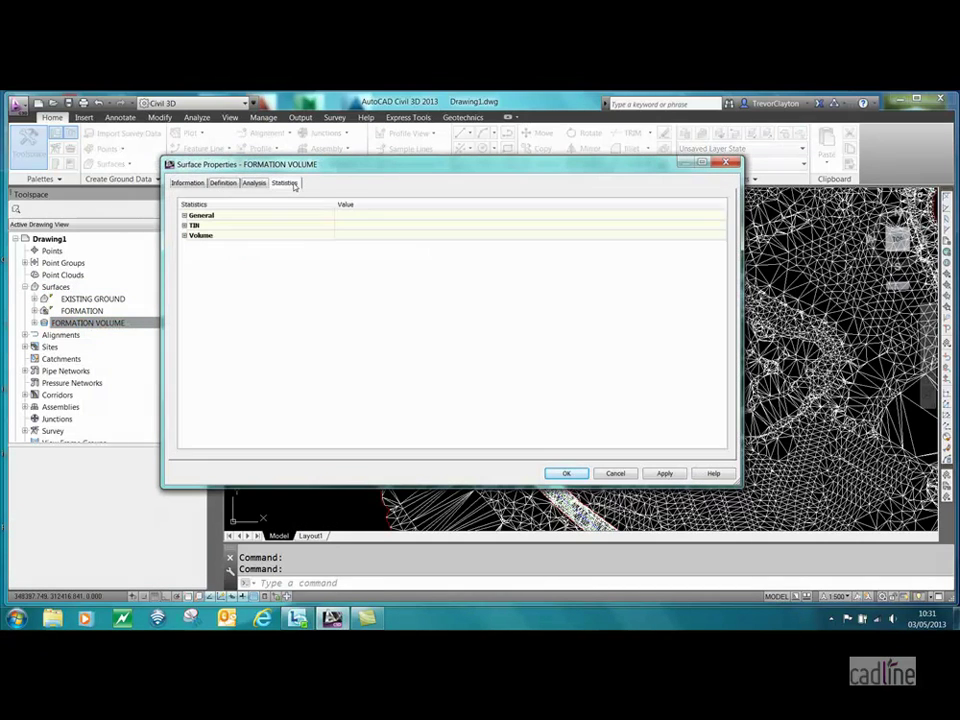
pyautogui.click(184, 235)
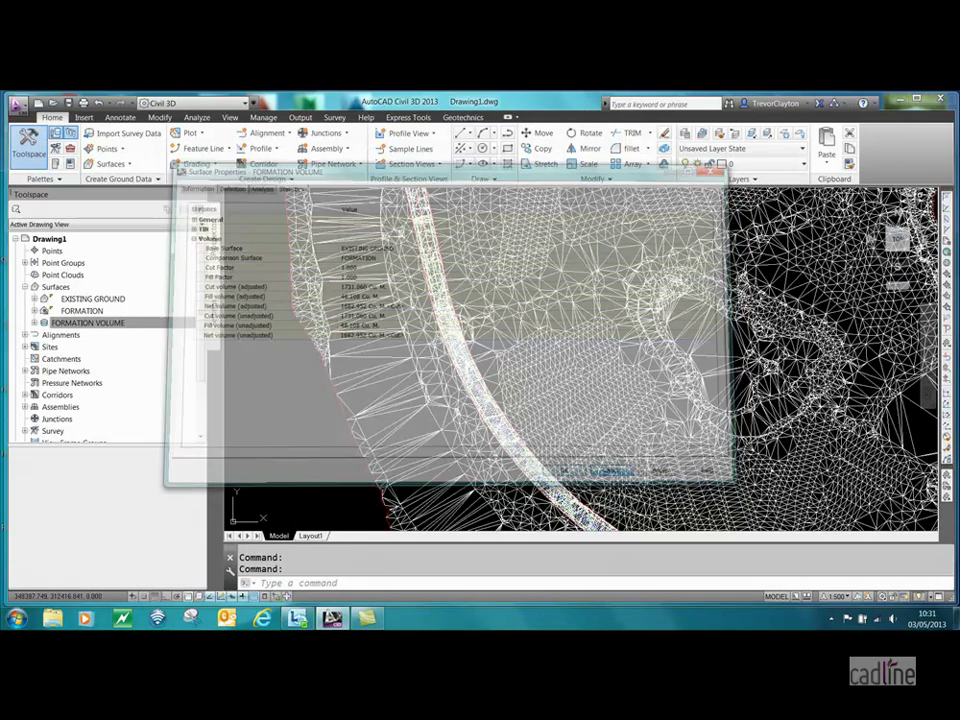
# Step: Open the Volumes Dashboard, widen it to show all columns, and add the FORMATION VOLUME surface to it
pyautogui.scroll(-5, 380, 295)
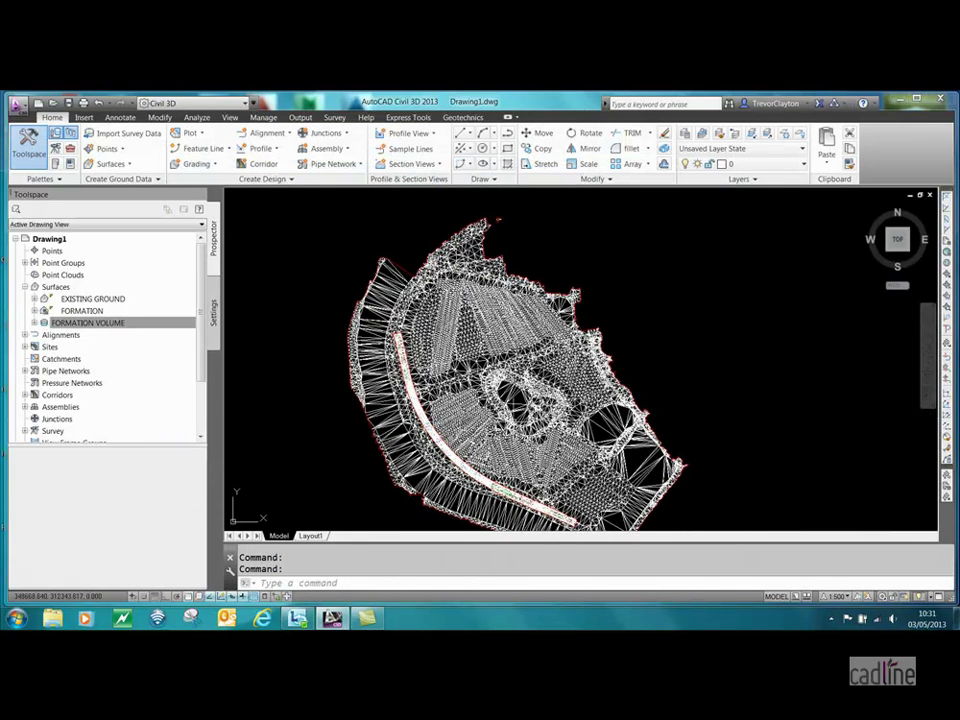
pyautogui.click(197, 117)
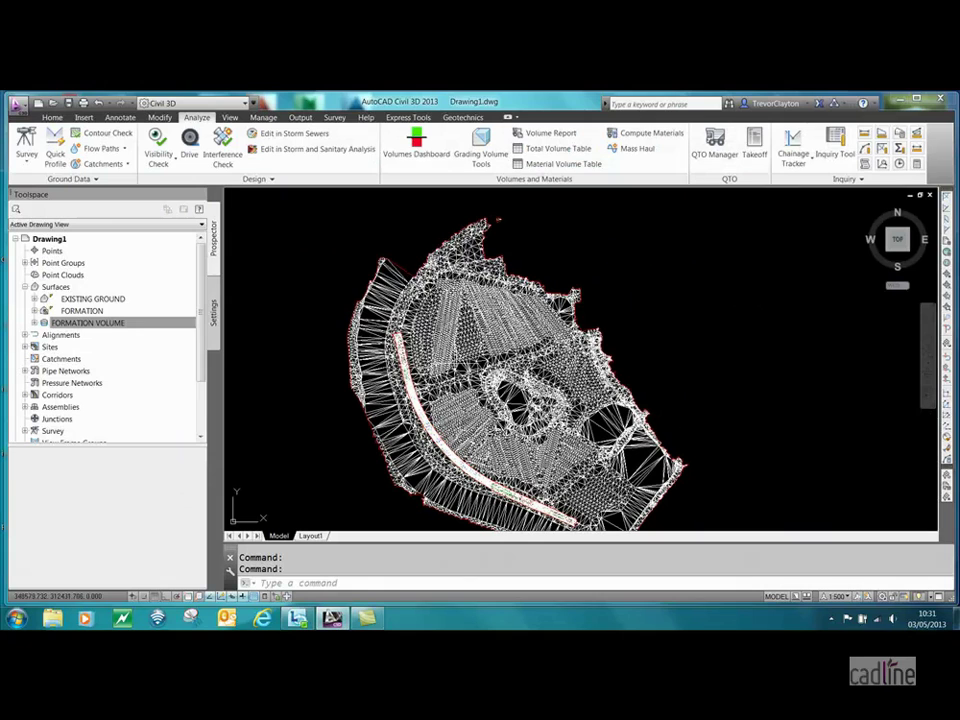
pyautogui.click(416, 145)
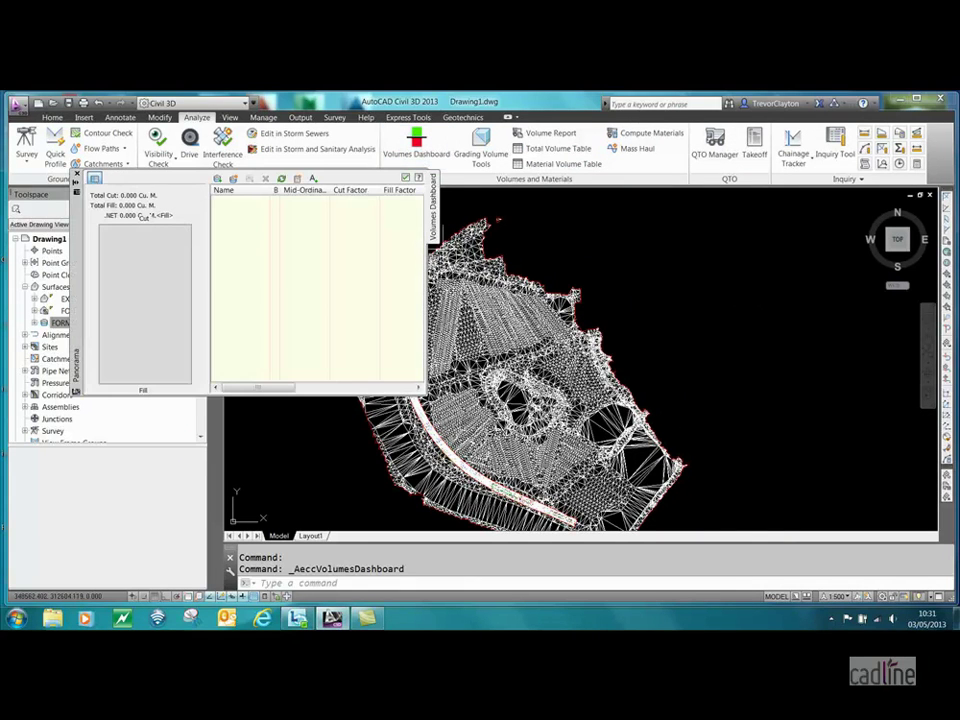
pyautogui.moveTo(427, 290); pyautogui.dragTo(798, 250)
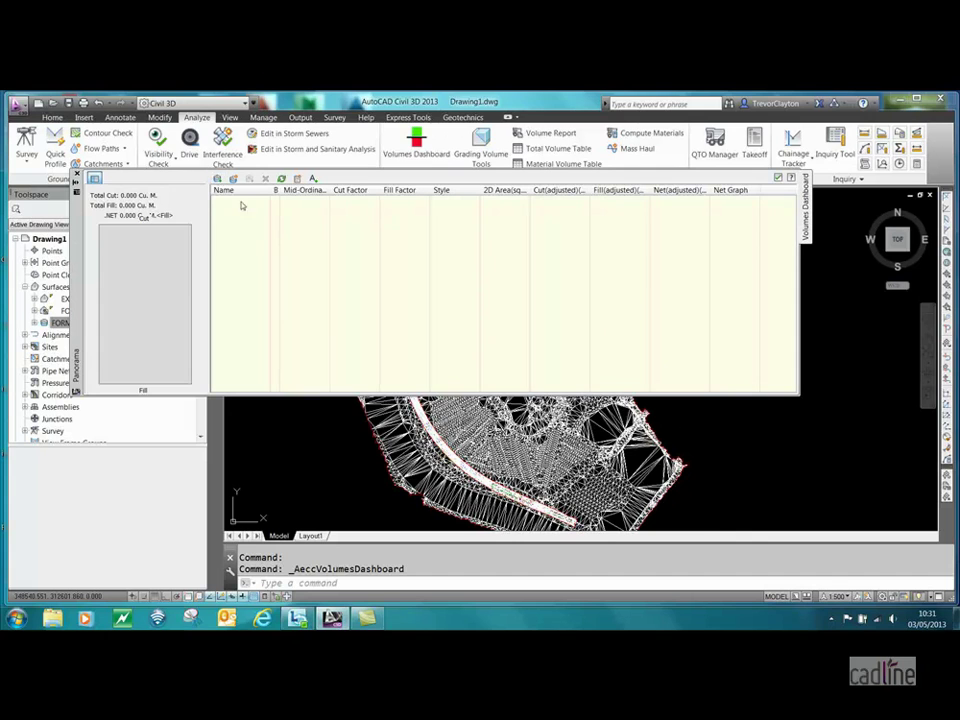
pyautogui.click(217, 178)
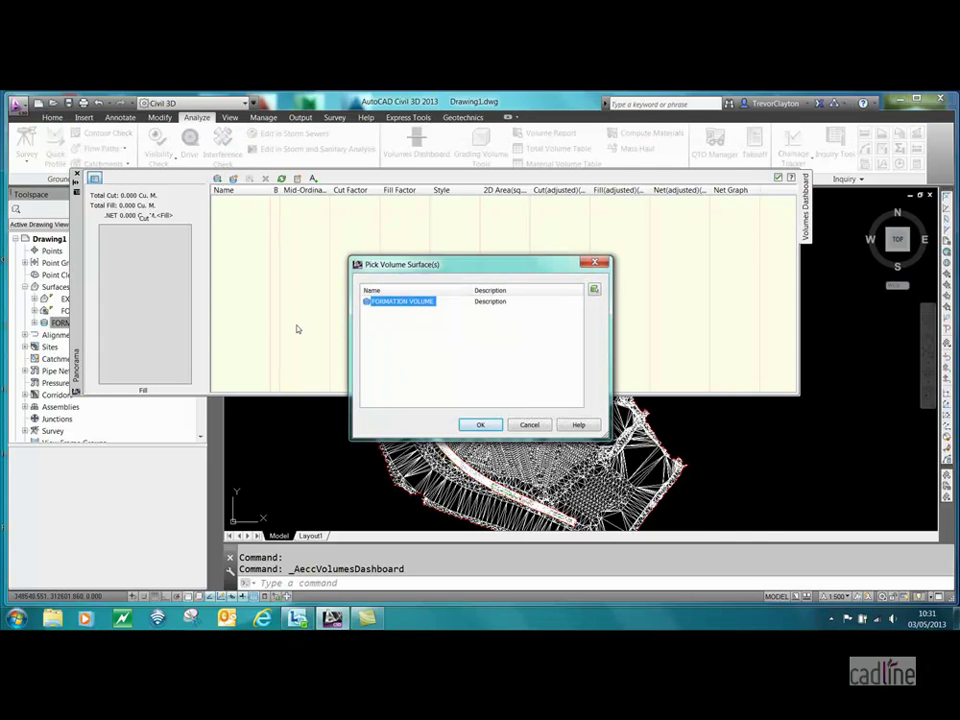
pyautogui.click(481, 425)
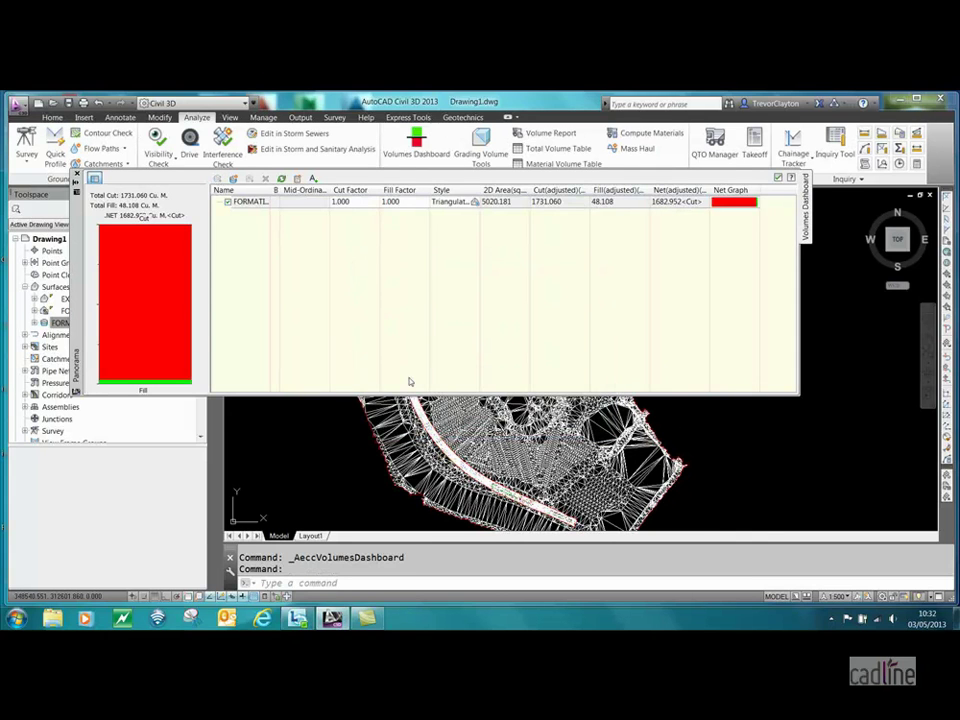
# Step: Generate the cut/fill report for FORMATION VOLUME from the Volumes Dashboard, review it and close it
pyautogui.click(815, 258)
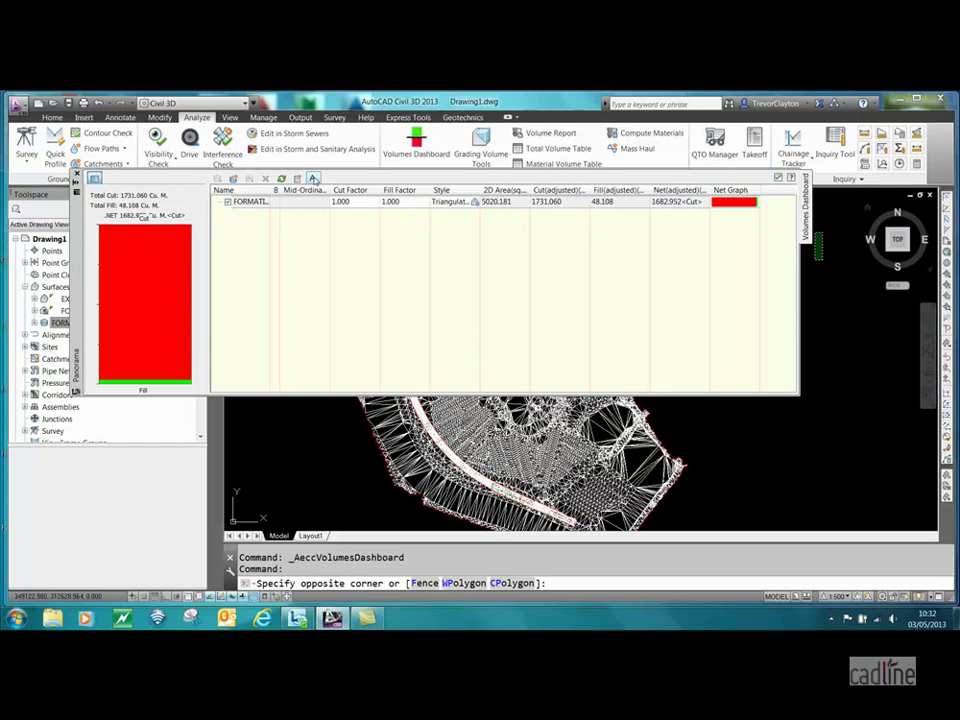
pyautogui.click(297, 178)
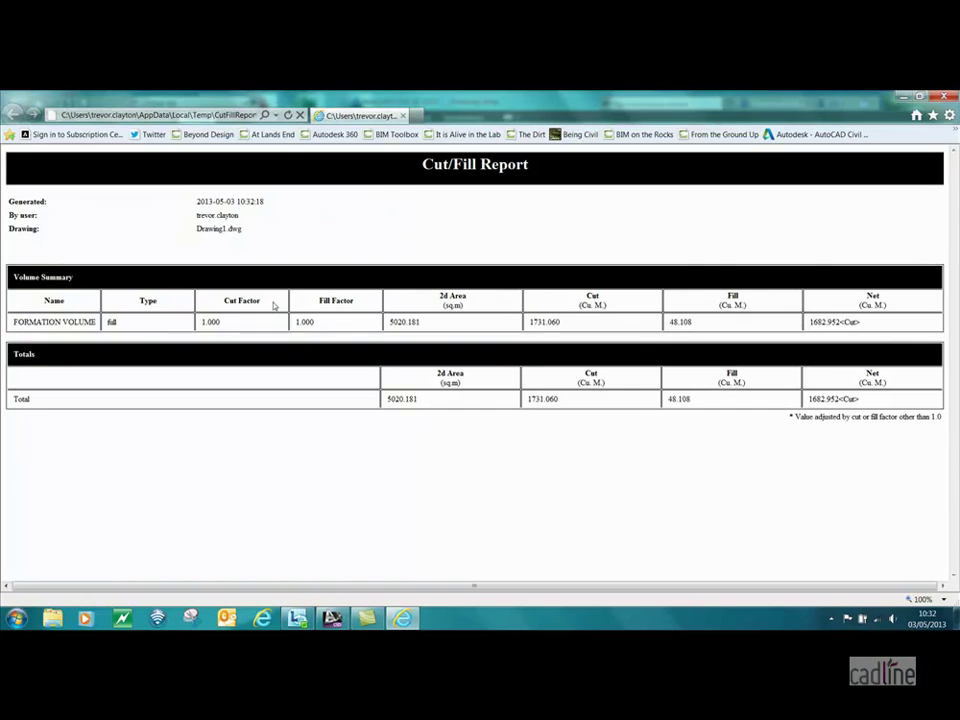
pyautogui.click(403, 116)
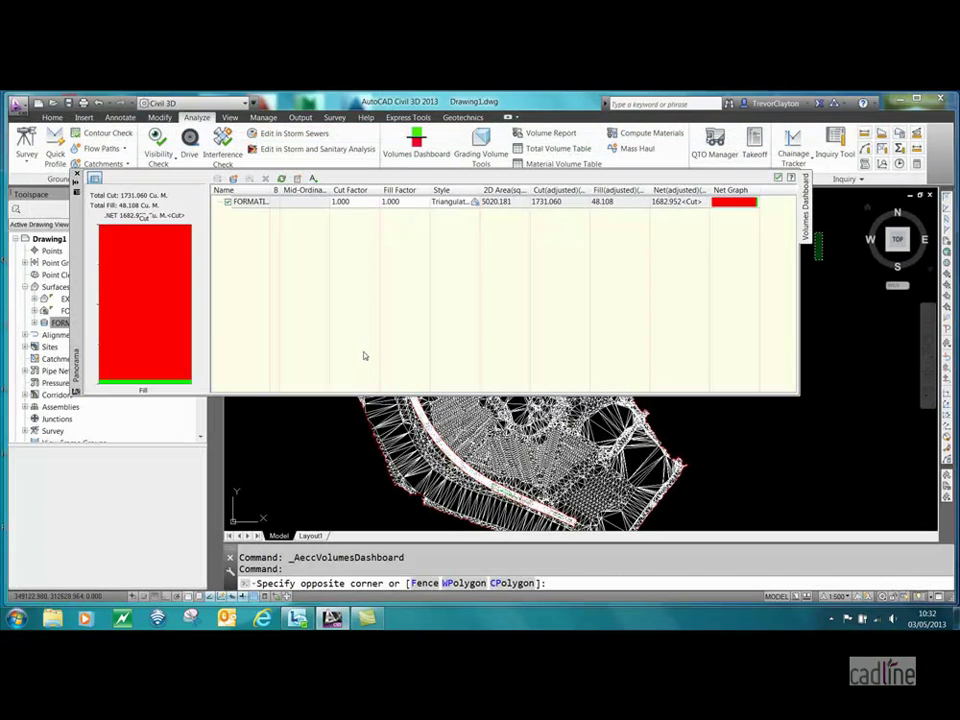
# Step: Insert the cut/fill summary from the Volumes Dashboard into empty drawing space beside the surfaces and inspect it
pyautogui.click(313, 179)
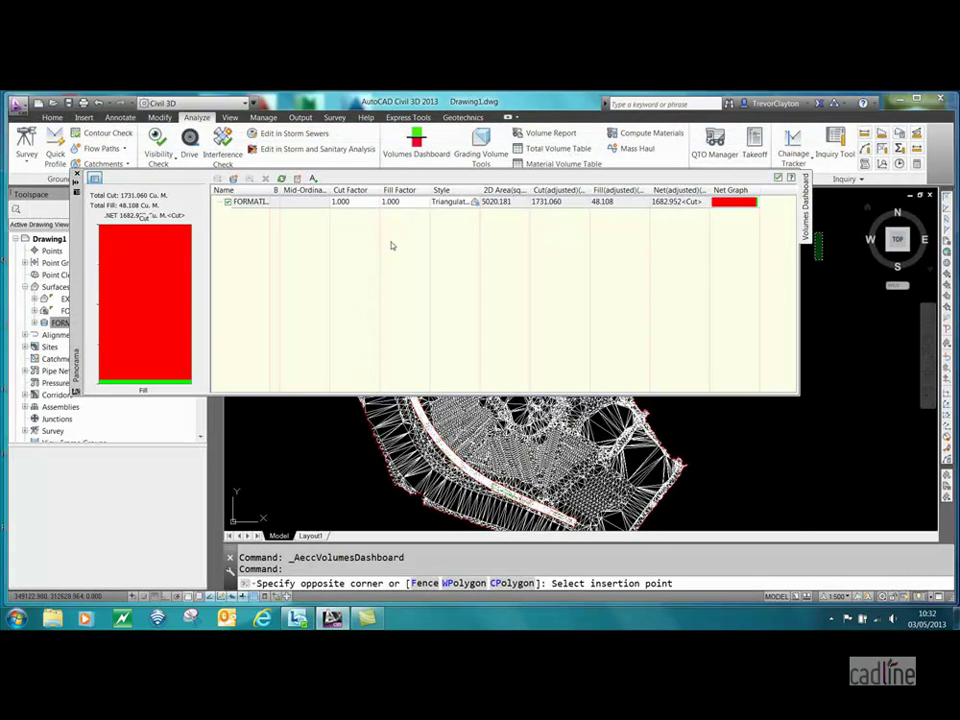
pyautogui.click(789, 454)
pyautogui.scroll(-4, 620, 520)
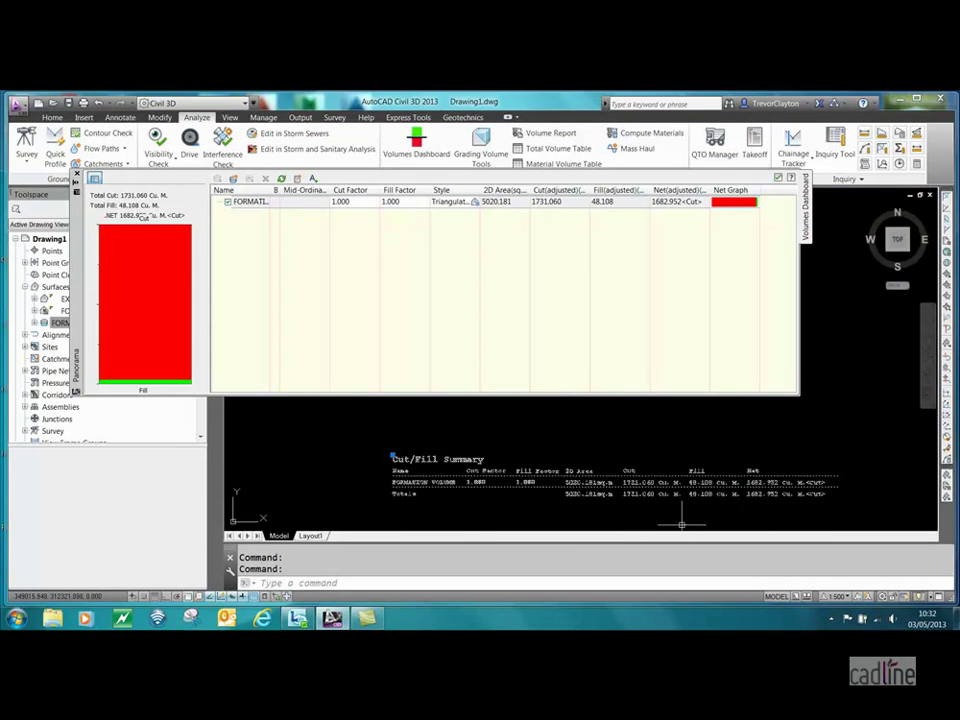
pyautogui.press('Escape')
pyautogui.scroll(5, 620, 505)
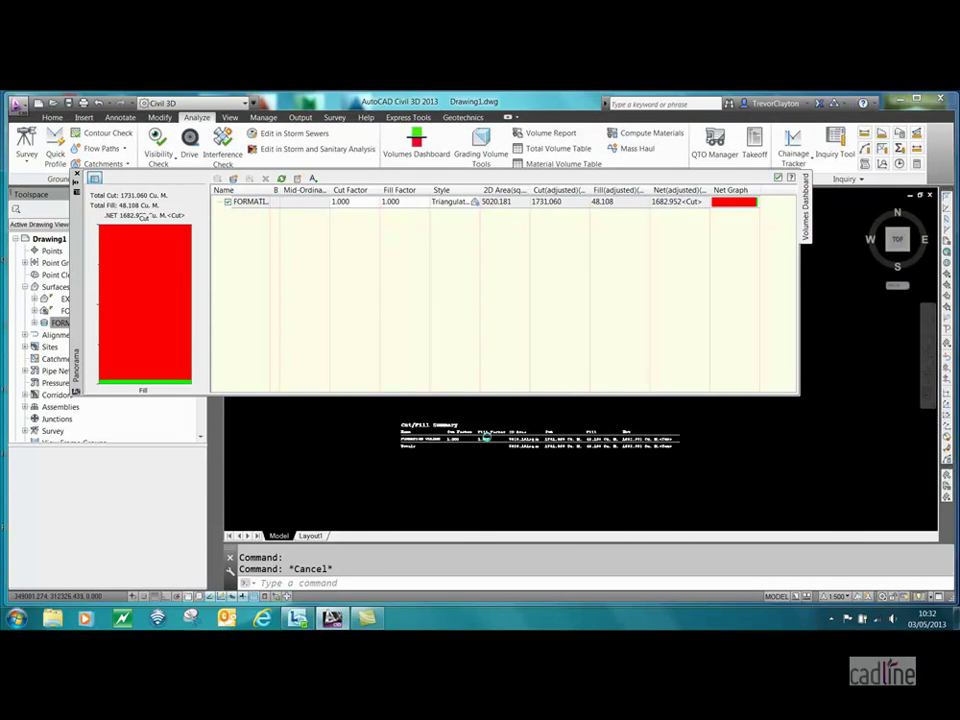
# Step: Select the inserted Cut/Fill Summary text and erase it from the drawing
pyautogui.scroll(-5, 592, 495)
pyautogui.click(545, 480)
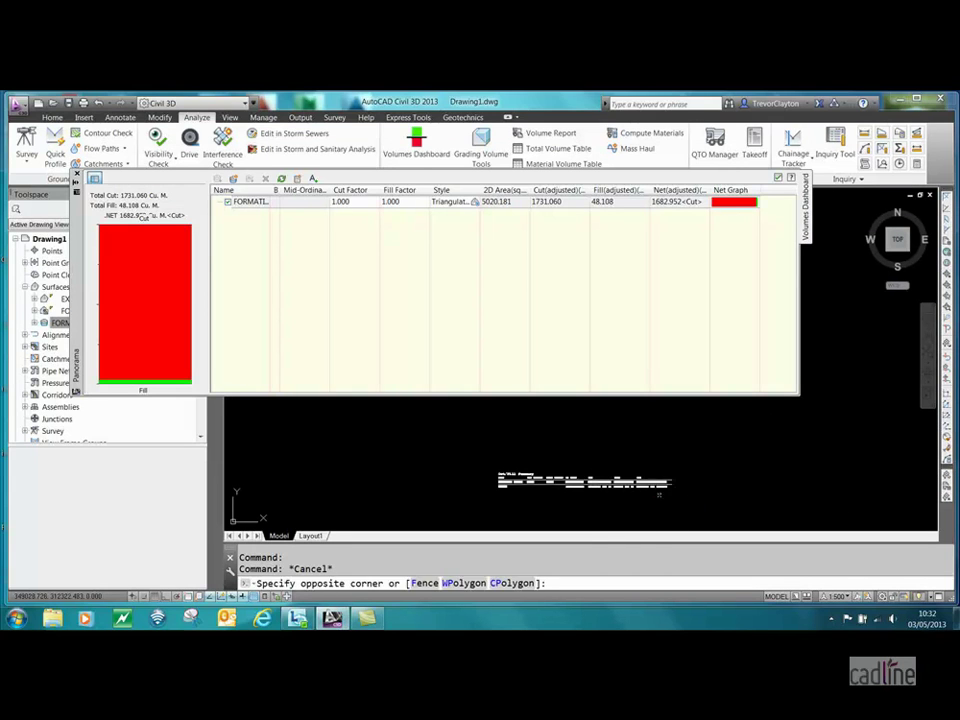
pyautogui.click(513, 466)
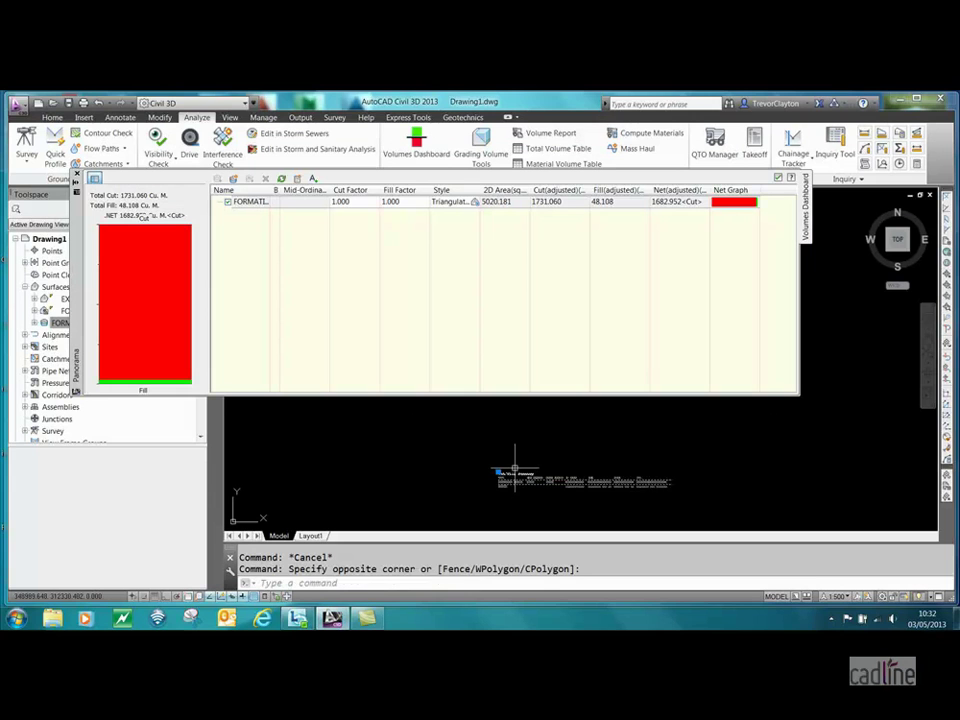
pyautogui.press('Delete')
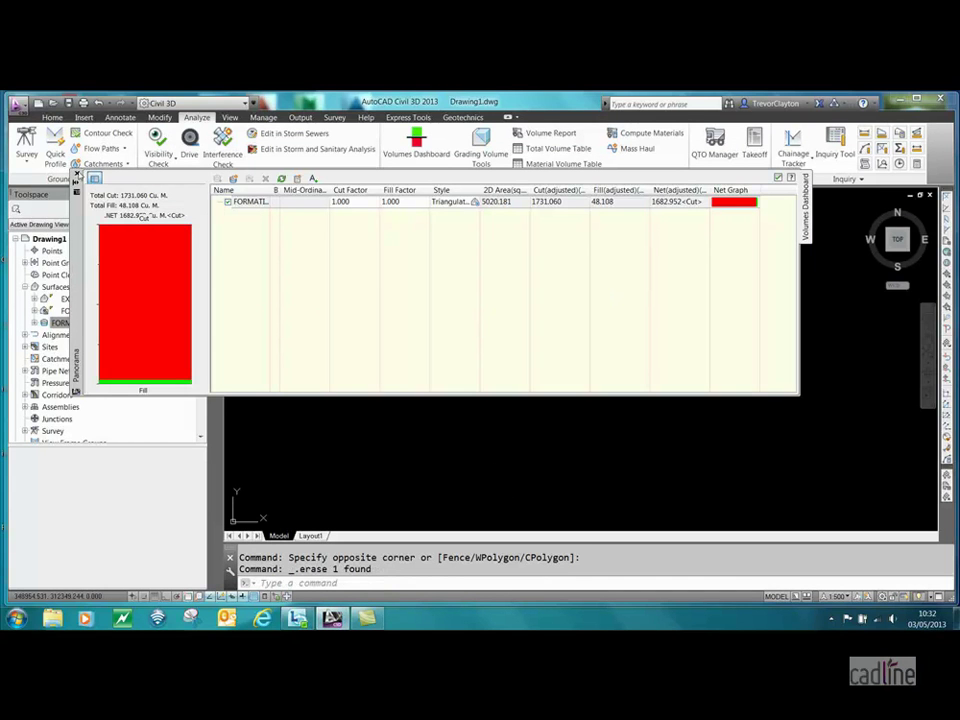
# Step: Close the Volumes Dashboard and set FORMATION VOLUME's surface style to 2D Solid Cut and Fill in its surface properties
pyautogui.click(77, 175)
pyautogui.moveTo(262, 325); pyautogui.dragTo(662, 285, button='middle')
pyautogui.moveTo(338, 402); pyautogui.dragTo(564, 466, button='middle')
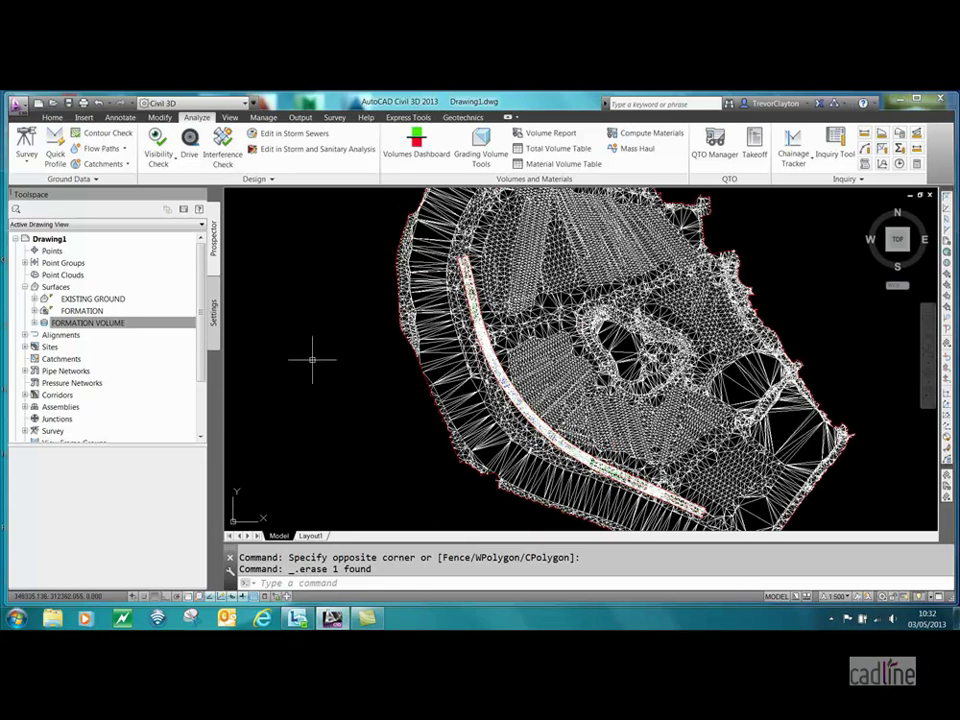
pyautogui.click(116, 325)
pyautogui.click(78, 310)
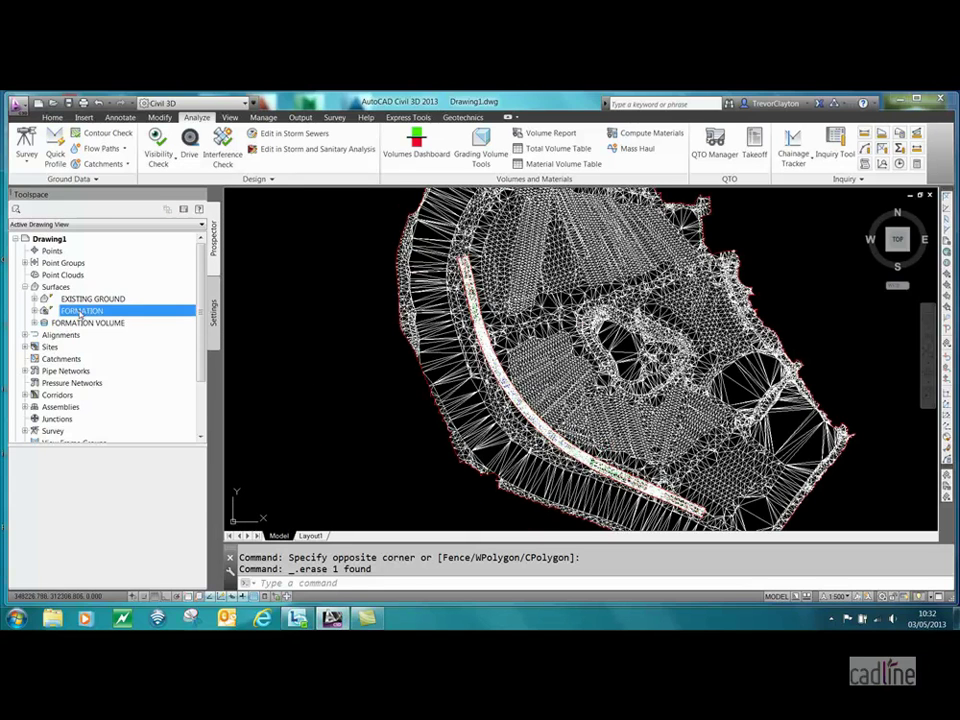
pyautogui.rightClick(80, 311)
pyautogui.click(120, 318)
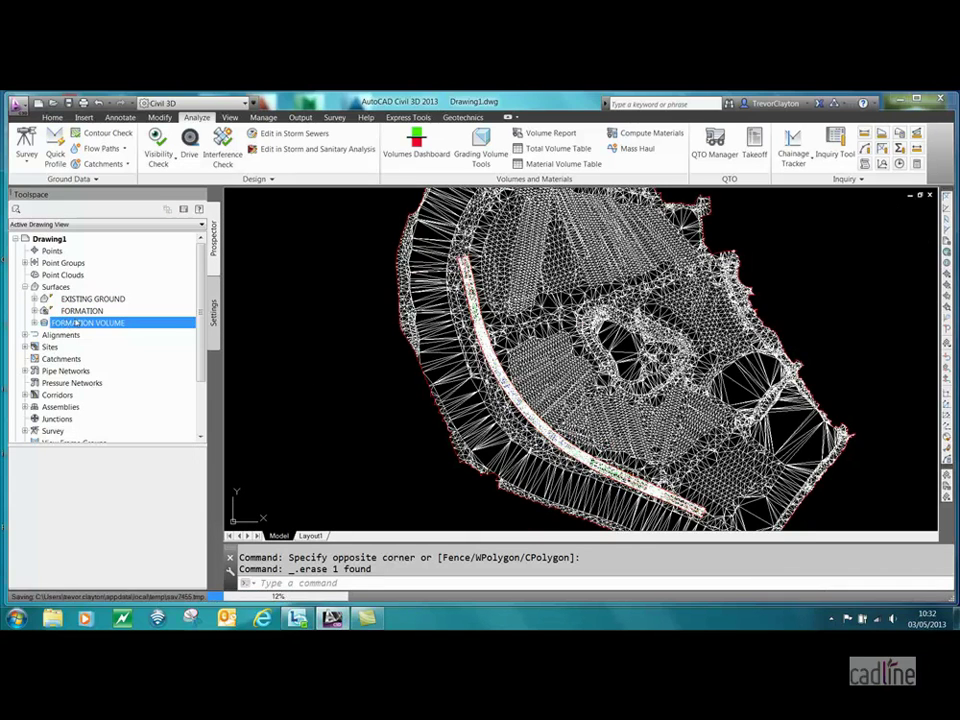
pyautogui.click(188, 184)
pyautogui.click(261, 307)
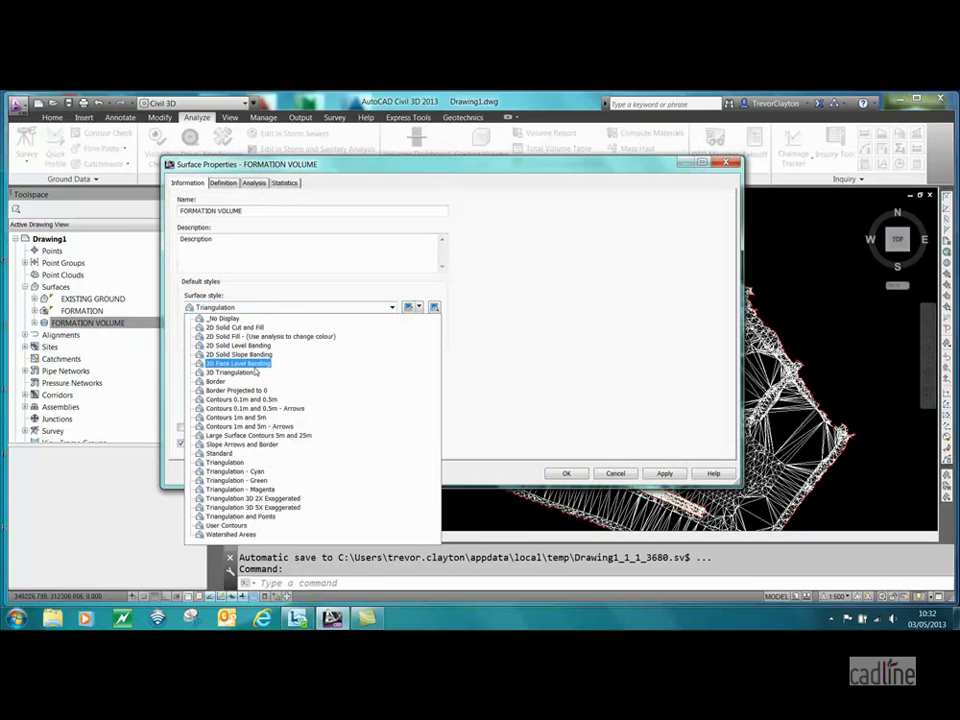
pyautogui.click(238, 327)
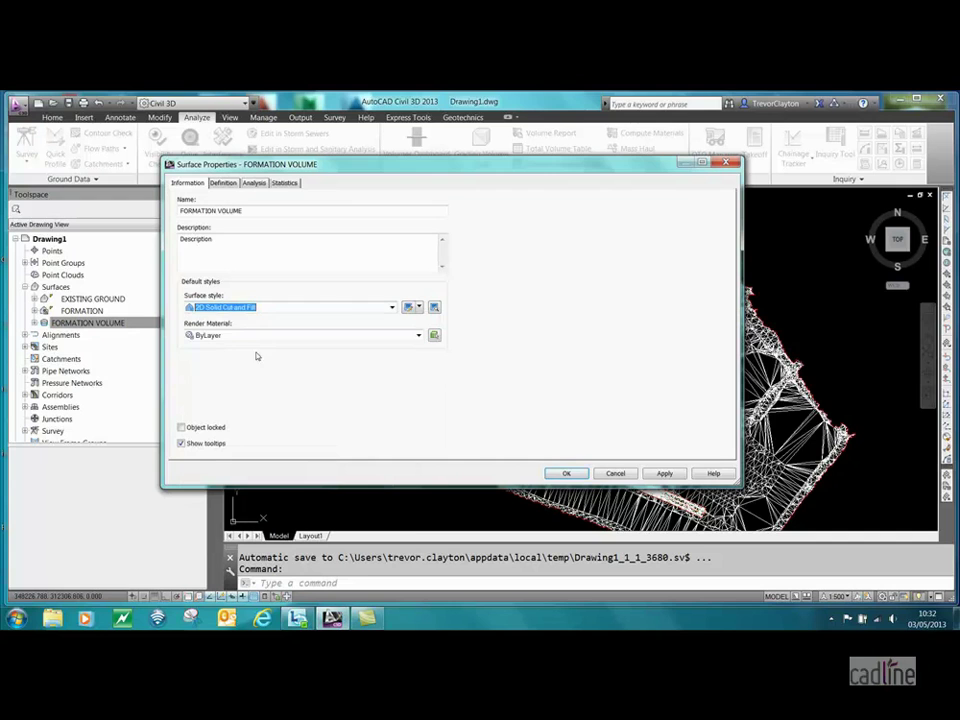
# Step: Run a Levels analysis on FORMATION VOLUME using the Cut and Fill Volumes legend and ranges by Range interval with datum, and apply it
pyautogui.click(254, 183)
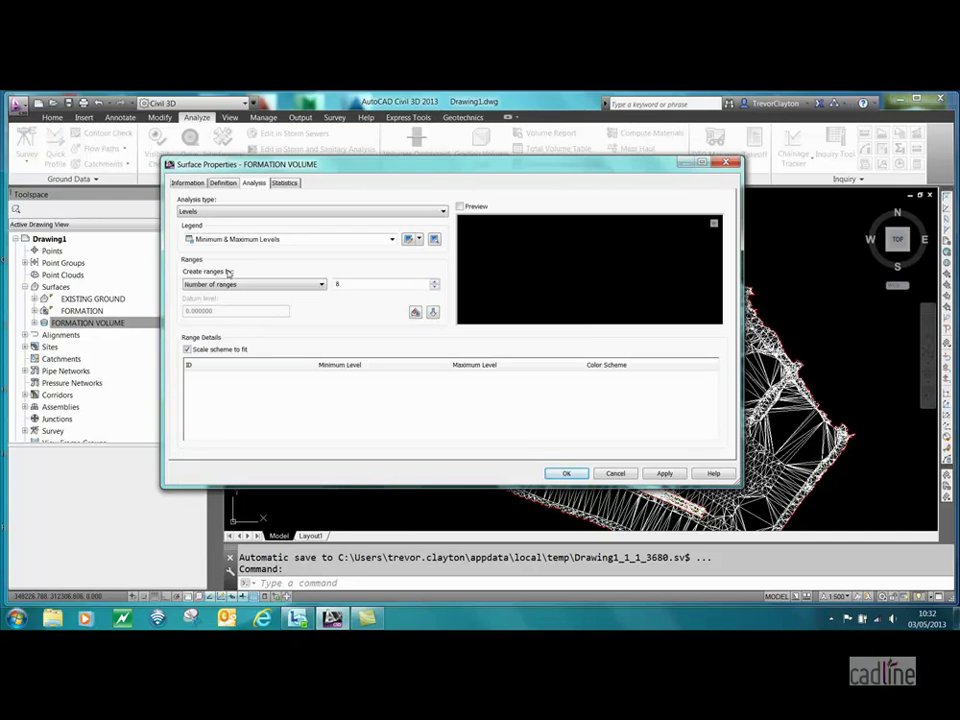
pyautogui.click(279, 240)
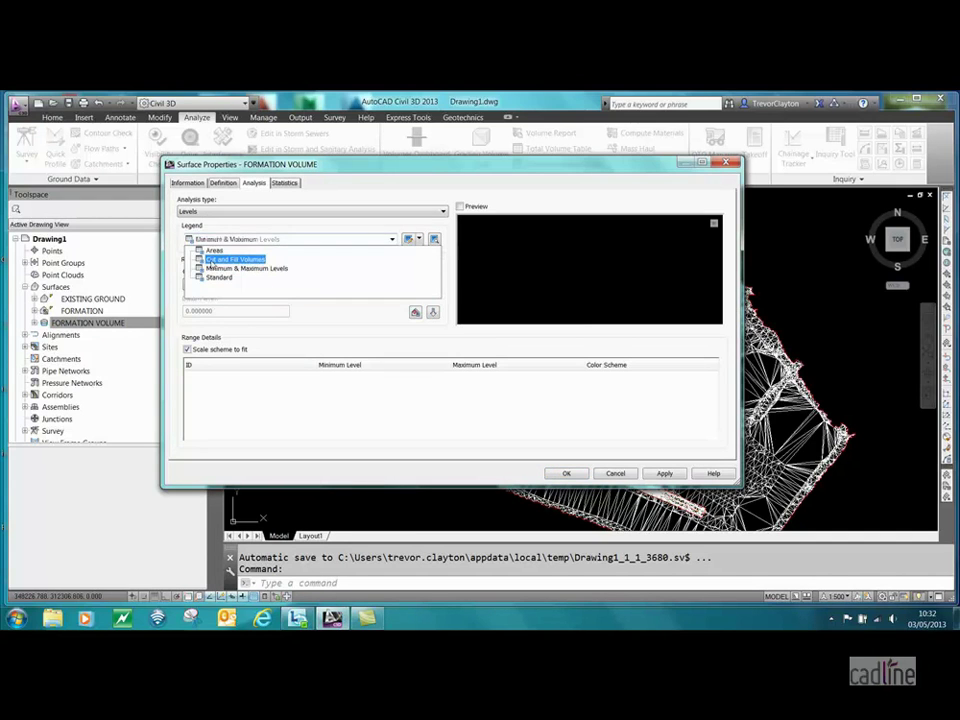
pyautogui.click(254, 260)
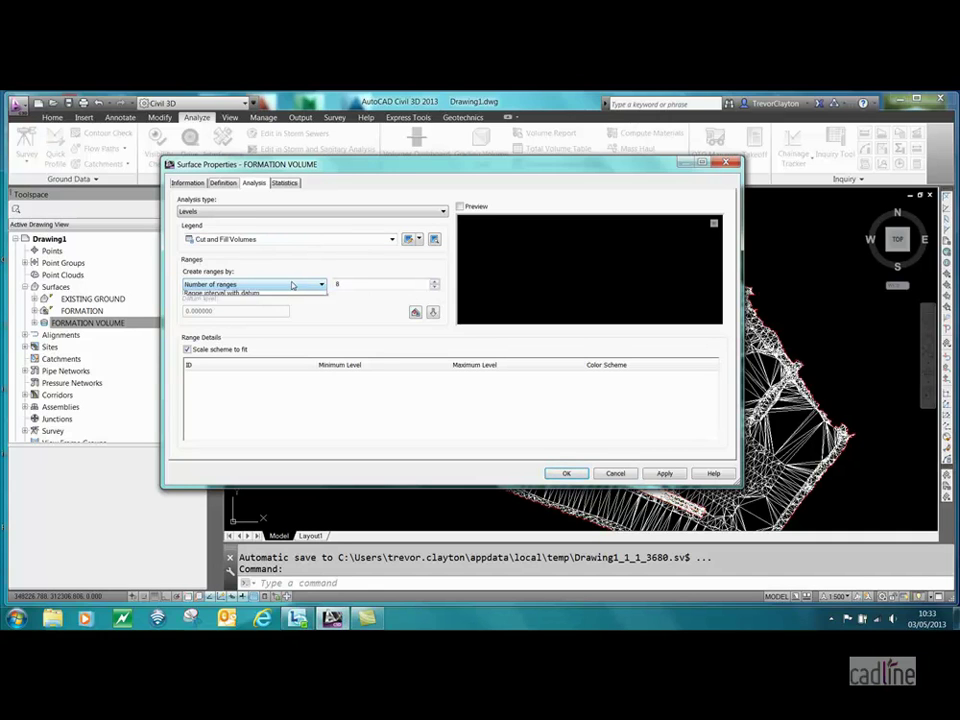
pyautogui.click(294, 284)
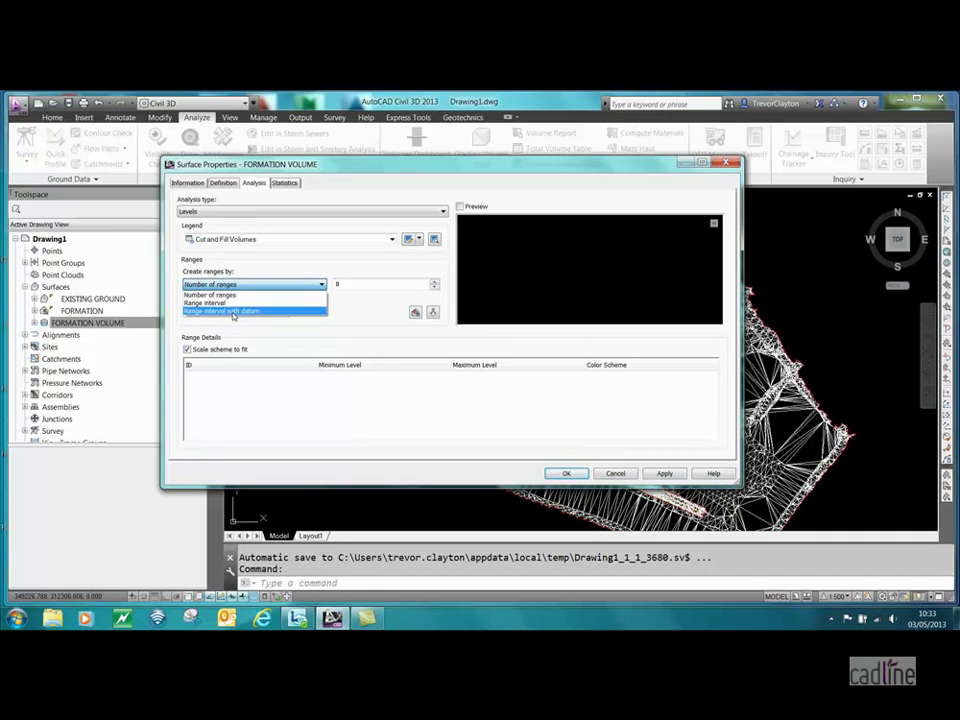
pyautogui.click(204, 311)
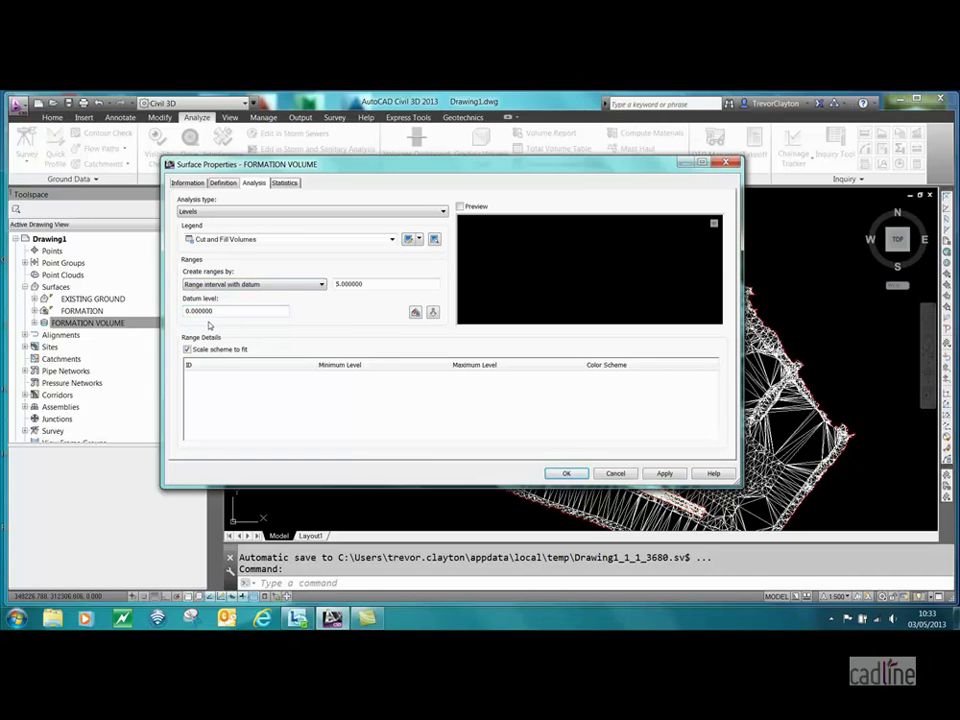
pyautogui.click(433, 312)
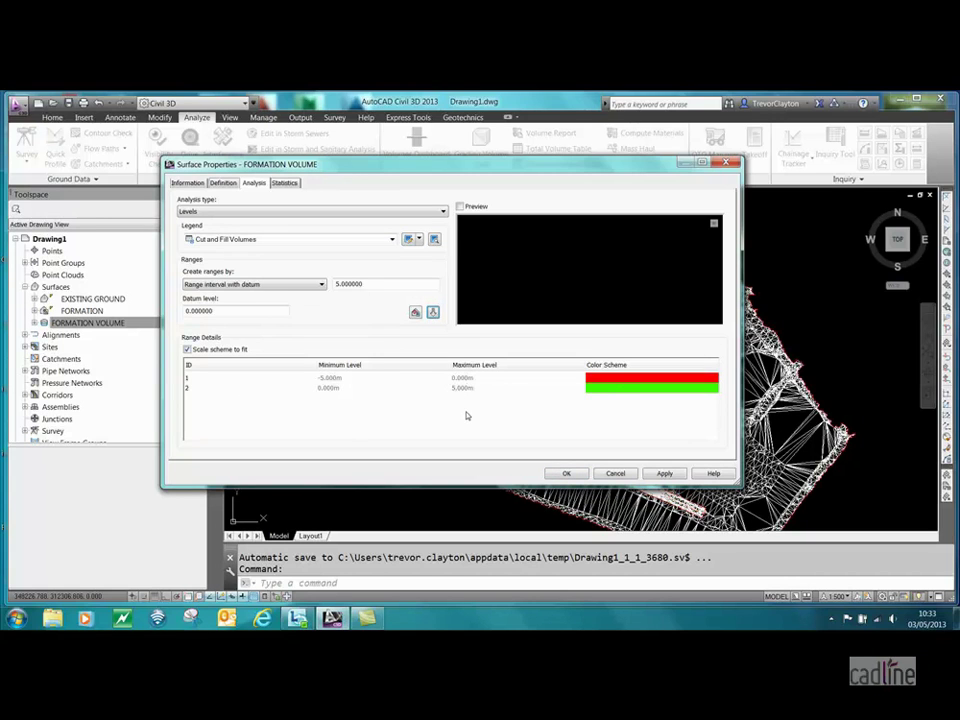
pyautogui.click(666, 474)
pyautogui.click(564, 473)
# Step: Examine the red and green cut and fill shading of the volume surface along the road
pyautogui.scroll(5, 593, 398)
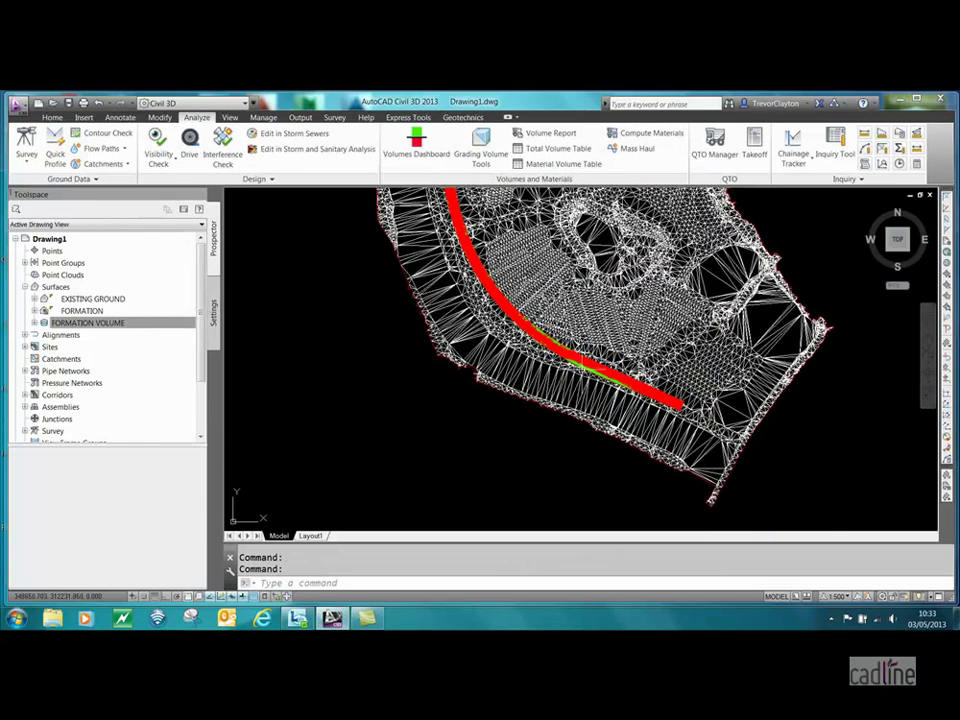
pyautogui.scroll(-3, 453, 301)
pyautogui.moveTo(453, 301); pyautogui.dragTo(525, 419, button='middle')
pyautogui.moveTo(435, 243)
pyautogui.mouseDown(button='middle')
pyautogui.moveTo(469, 444)
pyautogui.moveTo(392, 185)
pyautogui.mouseUp(button='middle')
pyautogui.moveTo(499, 339); pyautogui.dragTo(410, 143, button='middle')
pyautogui.scroll(5, 530, 275)
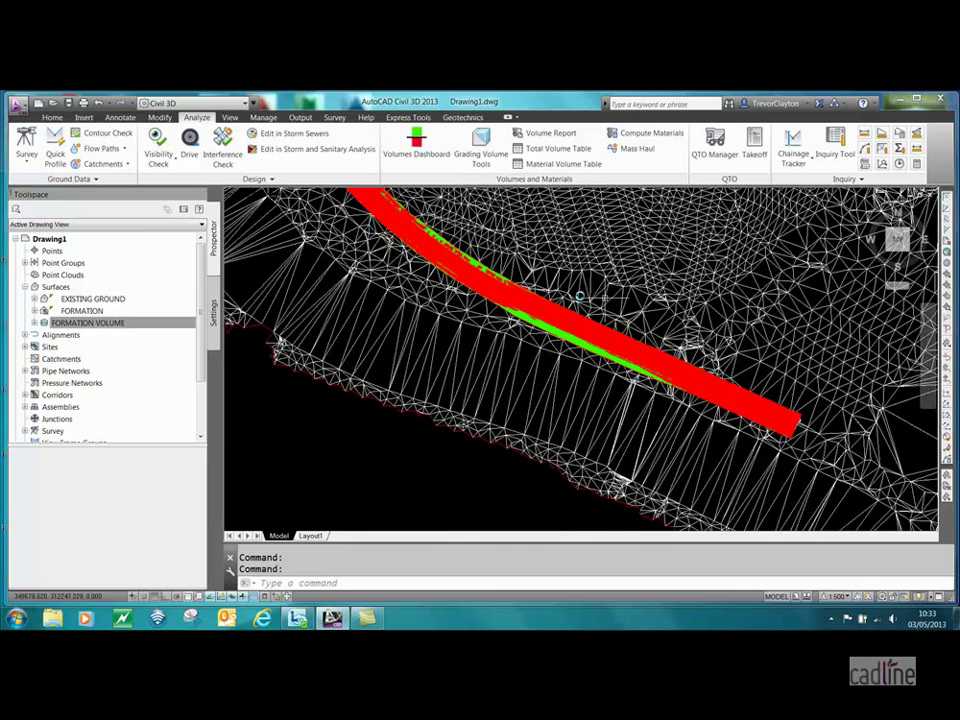
pyautogui.scroll(2, 627, 450)
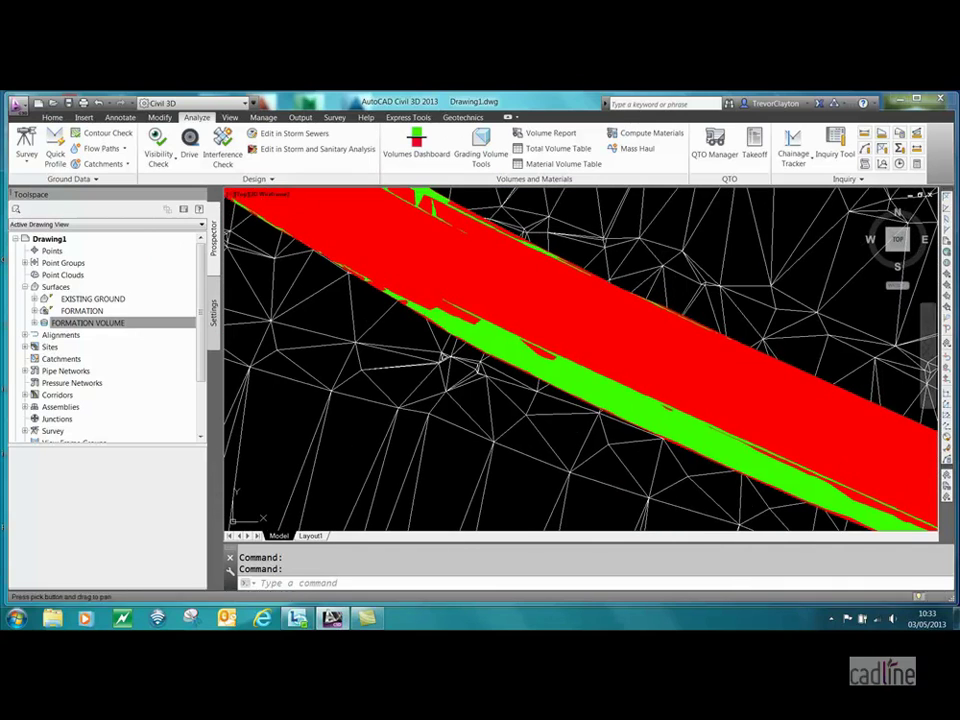
# Step: Add spot level labels to FORMATION VOLUME at four points across the road's cut and fill areas
pyautogui.click(542, 437)
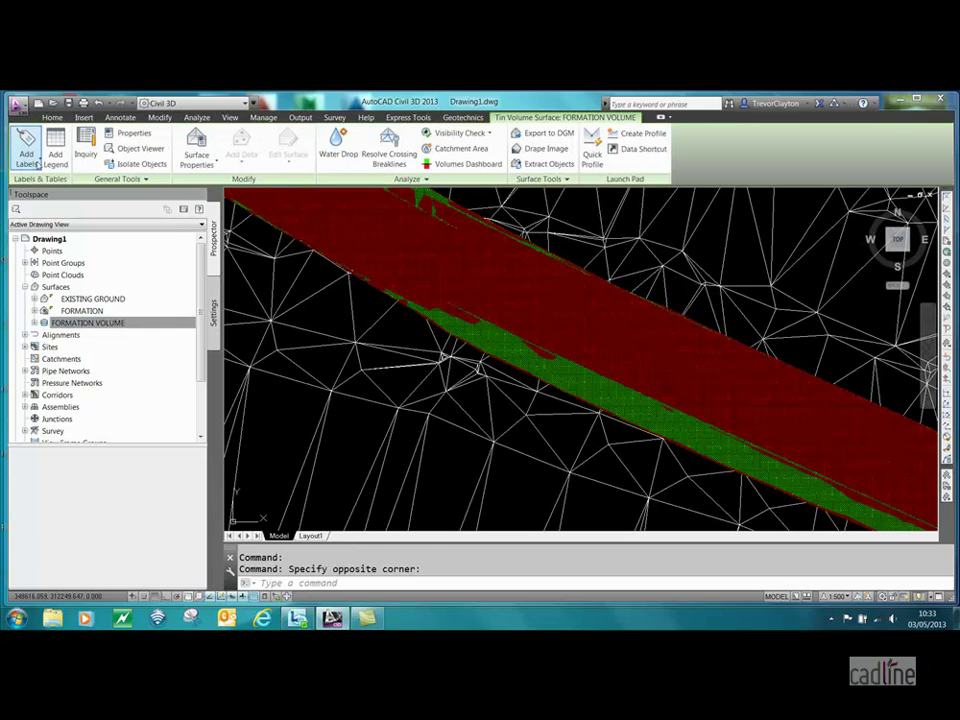
pyautogui.click(28, 160)
pyautogui.click(50, 233)
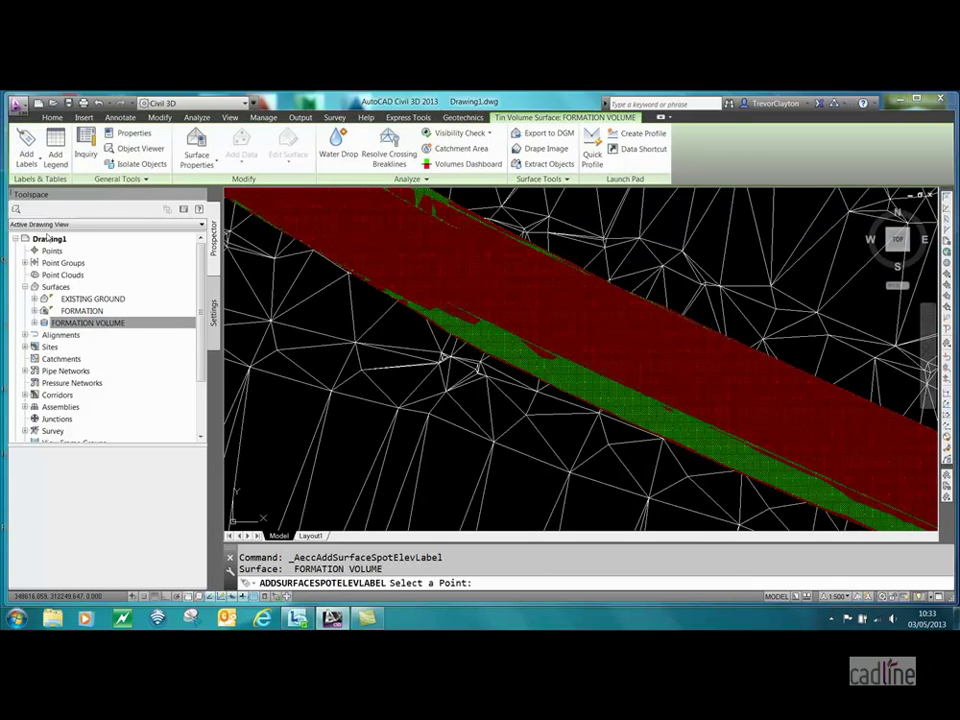
pyautogui.scroll(1, 610, 395)
pyautogui.click(622, 396)
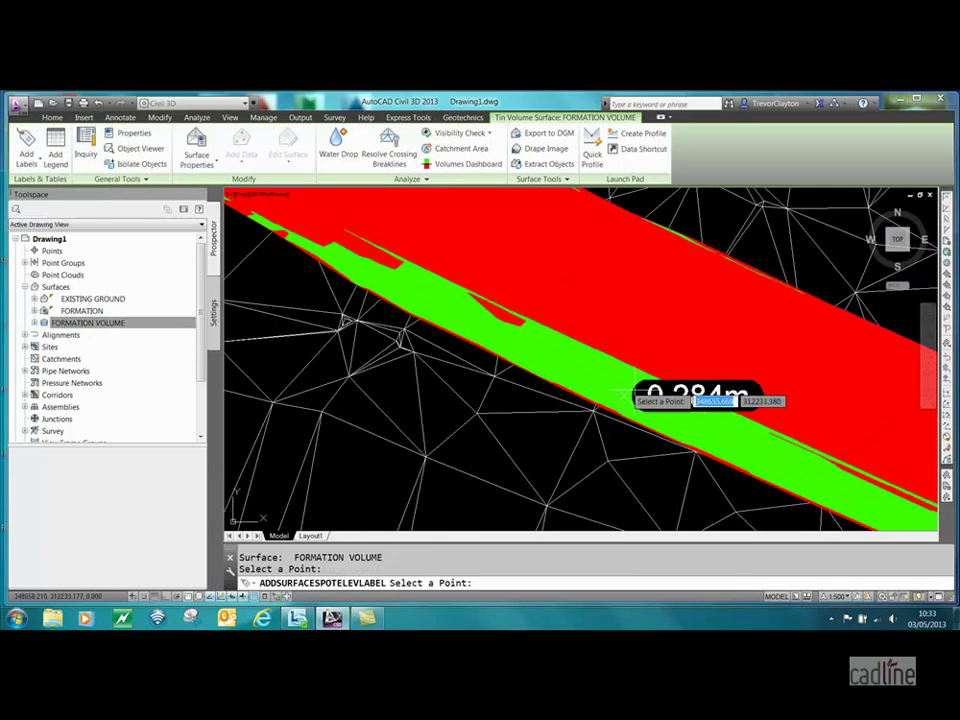
pyautogui.click(458, 226)
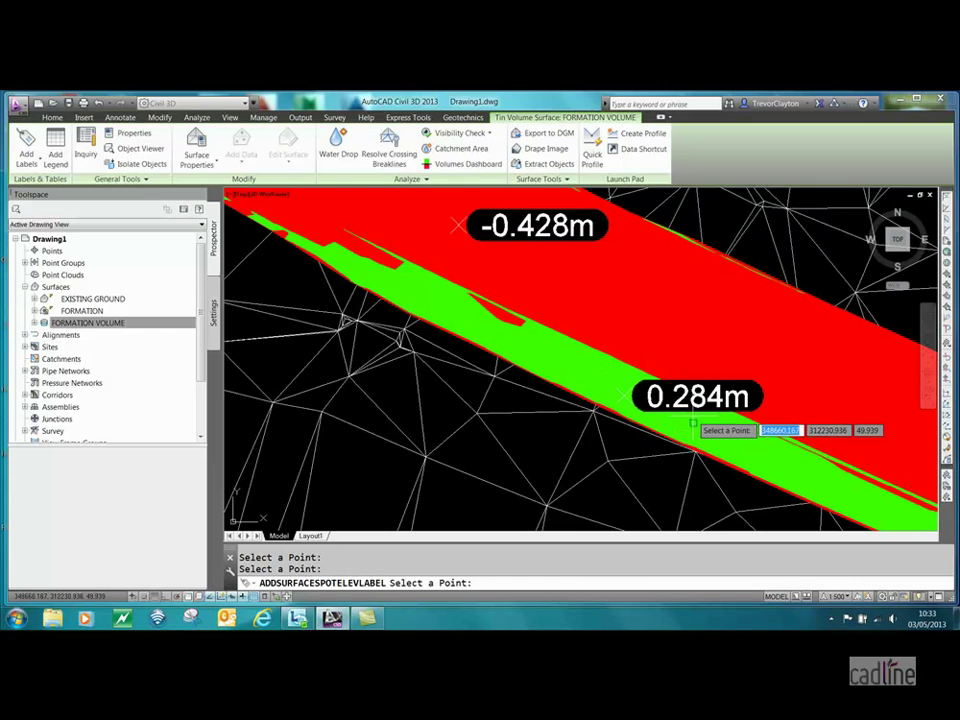
pyautogui.moveTo(557, 366); pyautogui.dragTo(875, 596, button='middle')
pyautogui.click(511, 220)
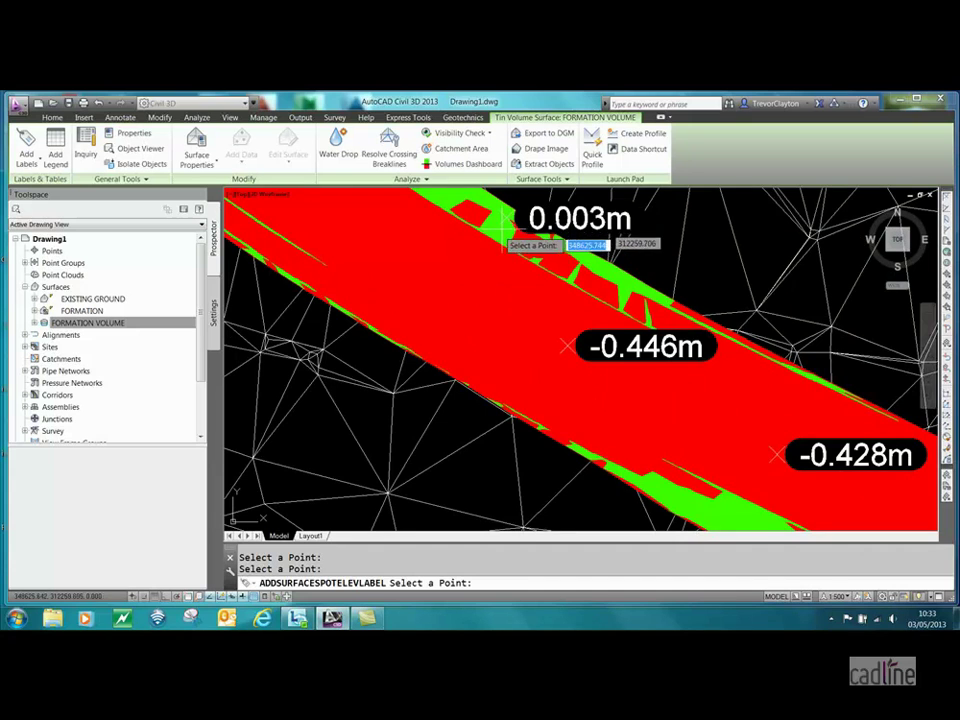
pyautogui.scroll(-4, 485, 318)
pyautogui.moveTo(489, 324); pyautogui.dragTo(433, 278, button='middle')
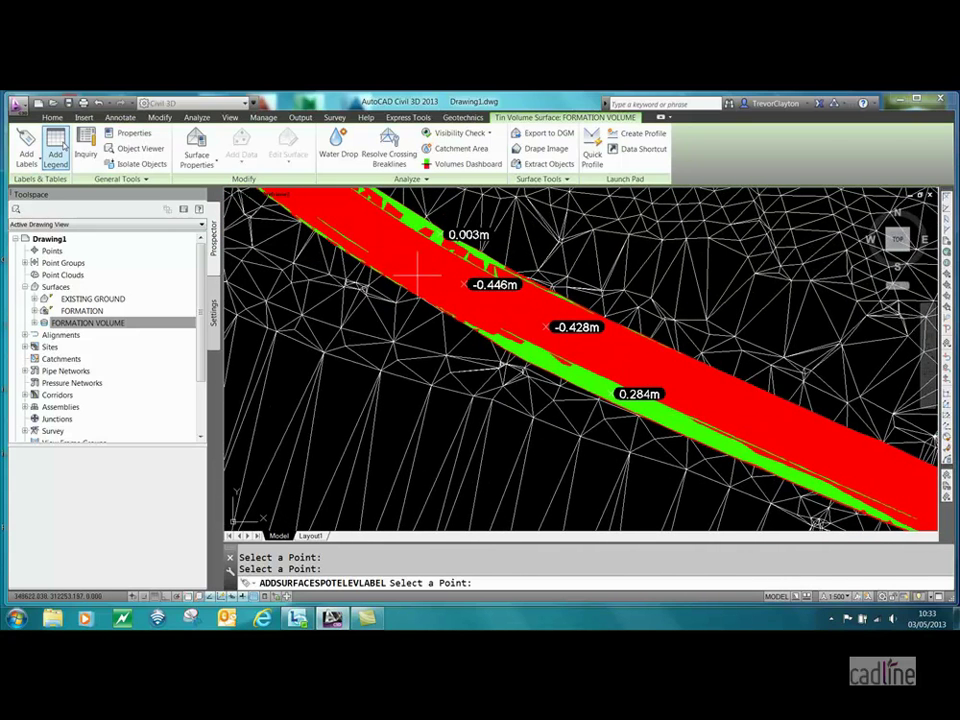
# Step: Add a dynamic Levels legend table for FORMATION VOLUME in the empty space east of the surfaces and inspect it
pyautogui.click(55, 150)
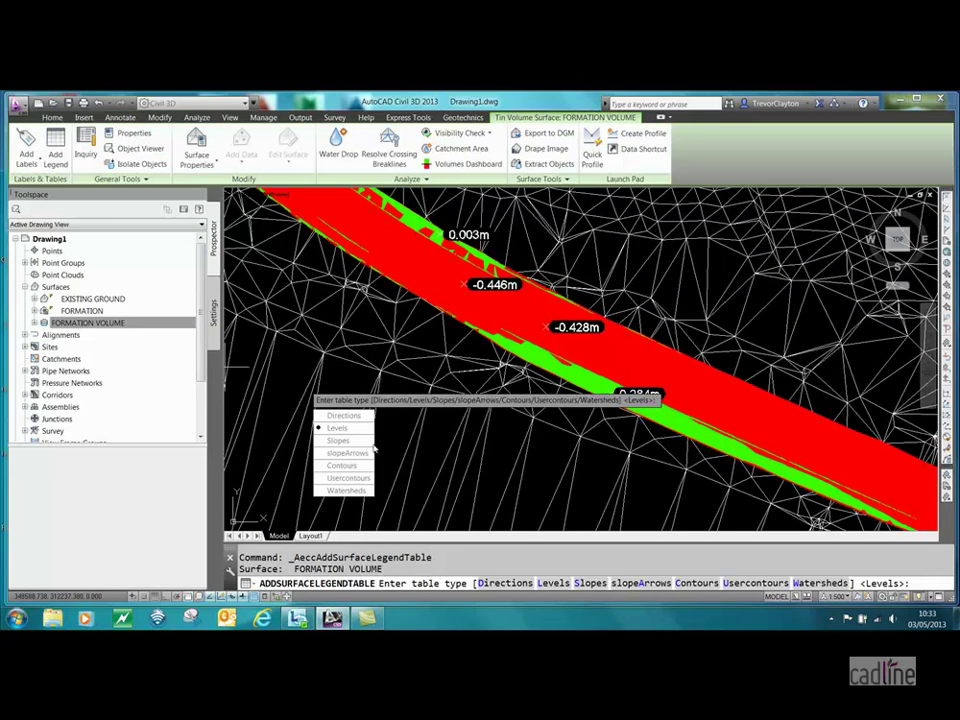
pyautogui.click(352, 428)
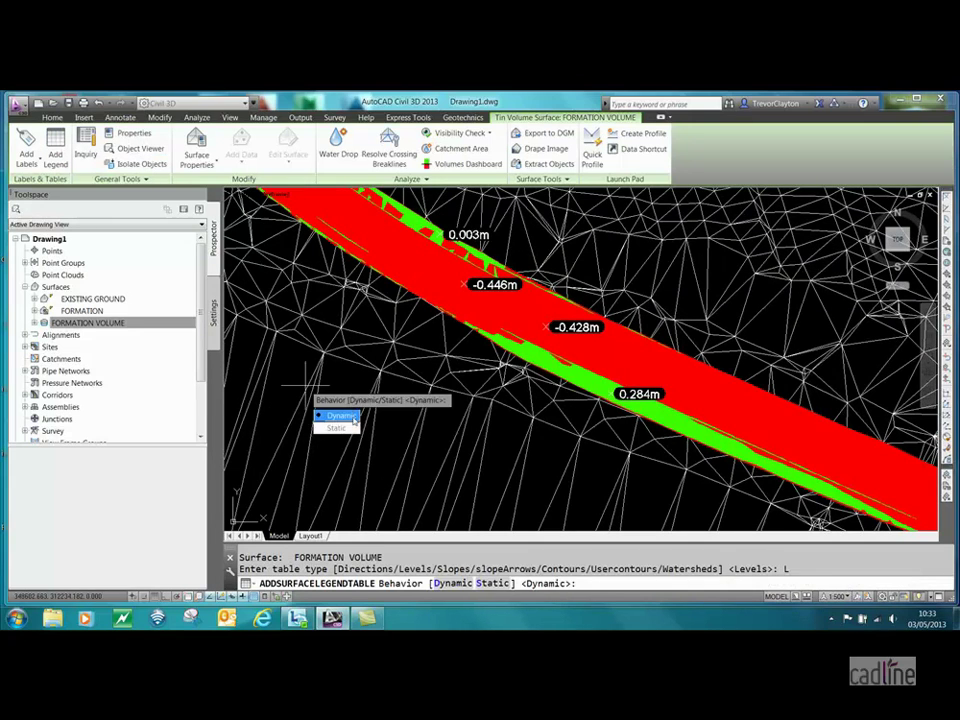
pyautogui.click(354, 418)
pyautogui.scroll(-6, 630, 385)
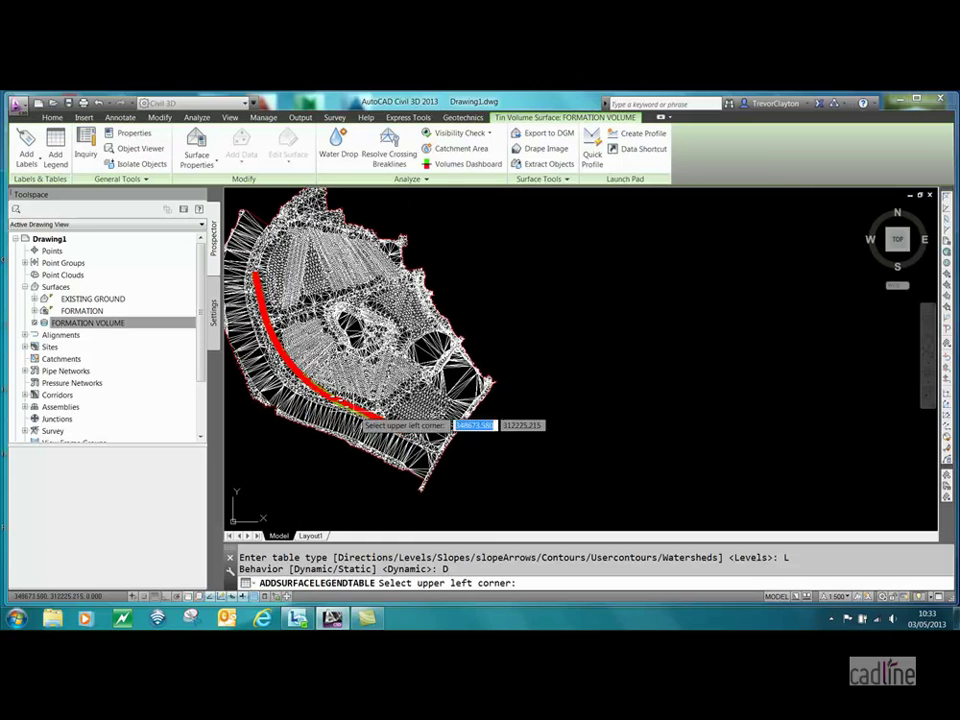
pyautogui.click(594, 305)
pyautogui.scroll(8, 621, 294)
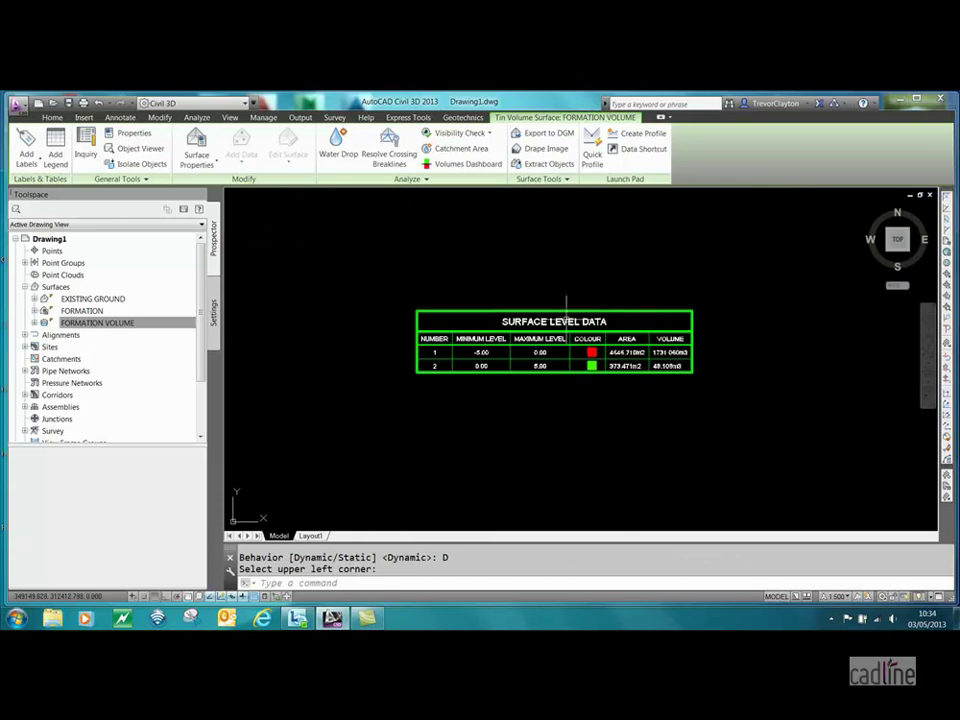
pyautogui.scroll(2, 540, 330)
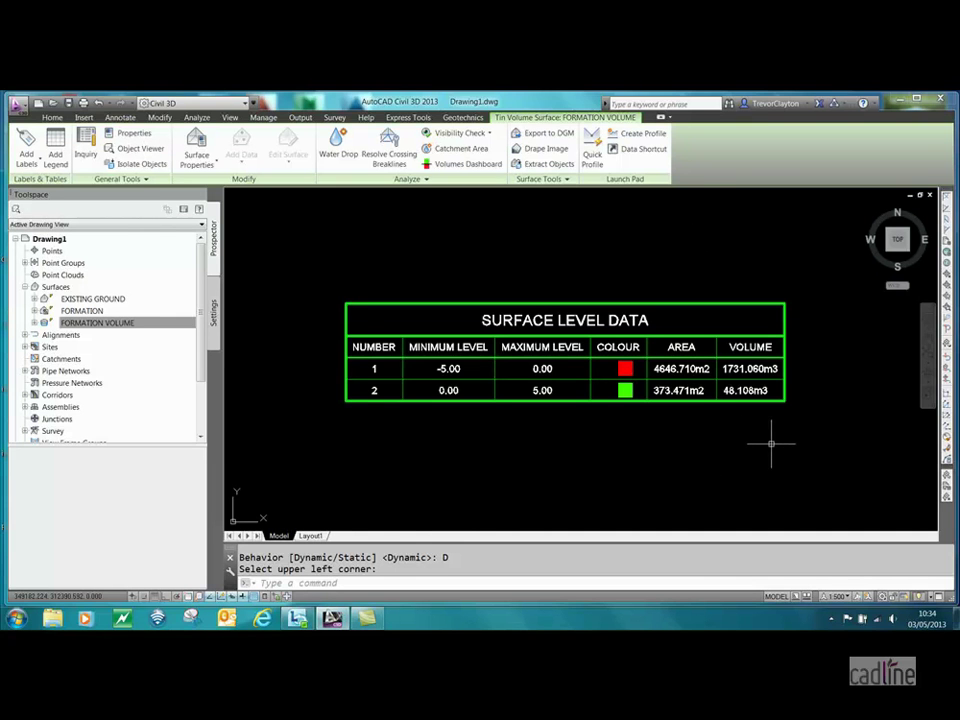
pyautogui.scroll(-8, 512, 365)
pyautogui.moveTo(512, 365); pyautogui.dragTo(685, 389, button='middle')
pyautogui.moveTo(397, 423); pyautogui.dragTo(660, 337, button='middle')
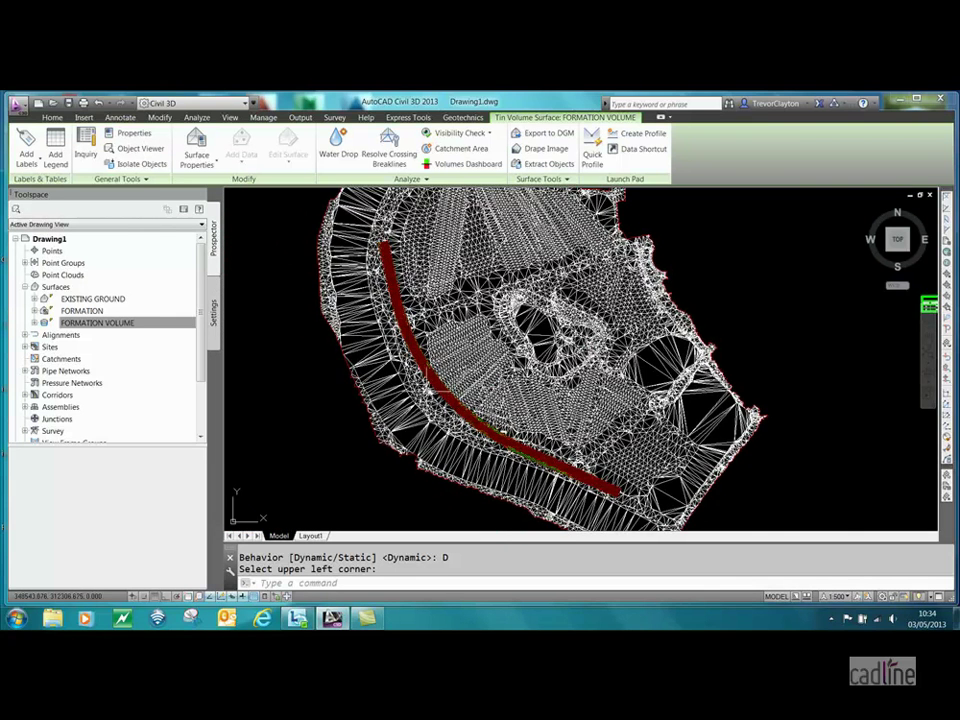
pyautogui.moveTo(263, 517); pyautogui.dragTo(243, 490, button='middle')
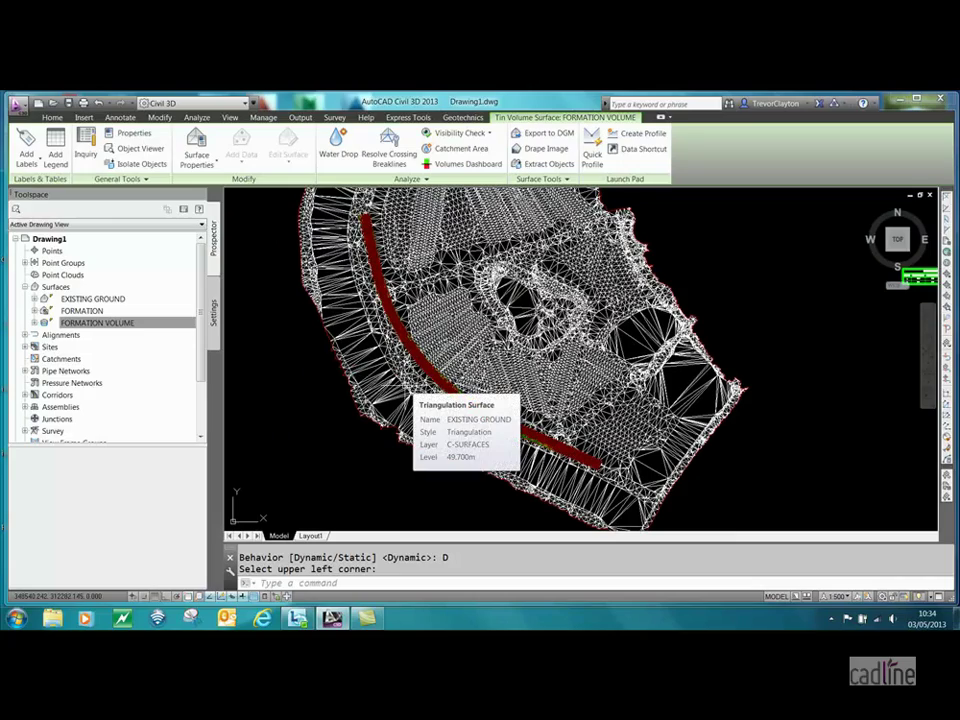